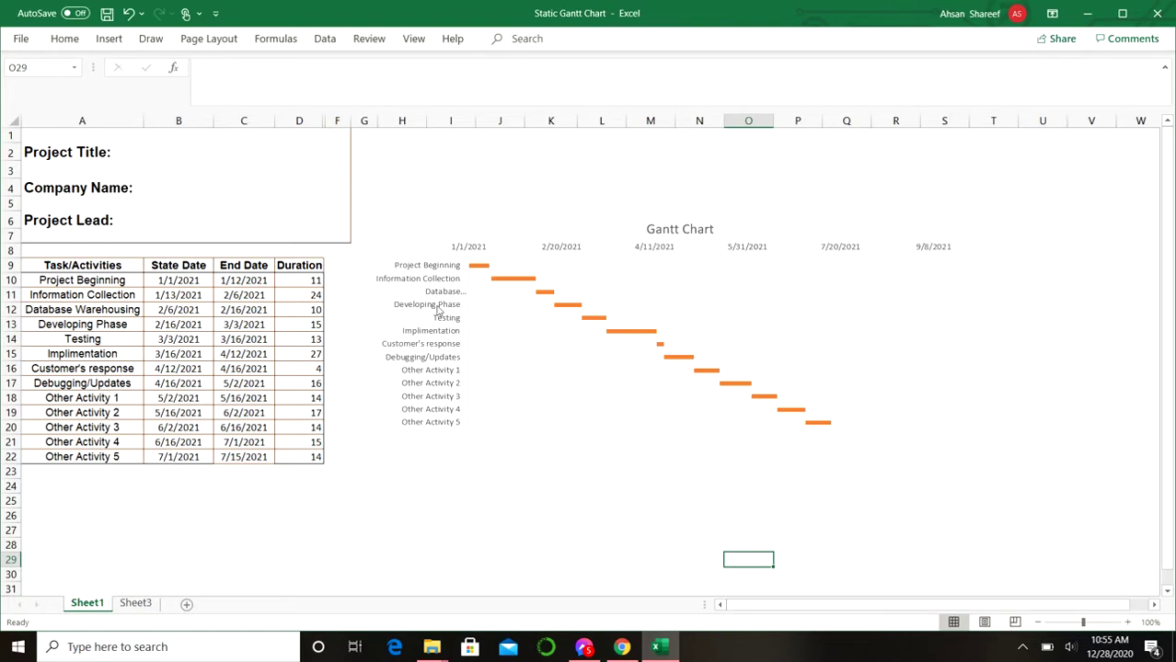
pyautogui.click(399, 267)
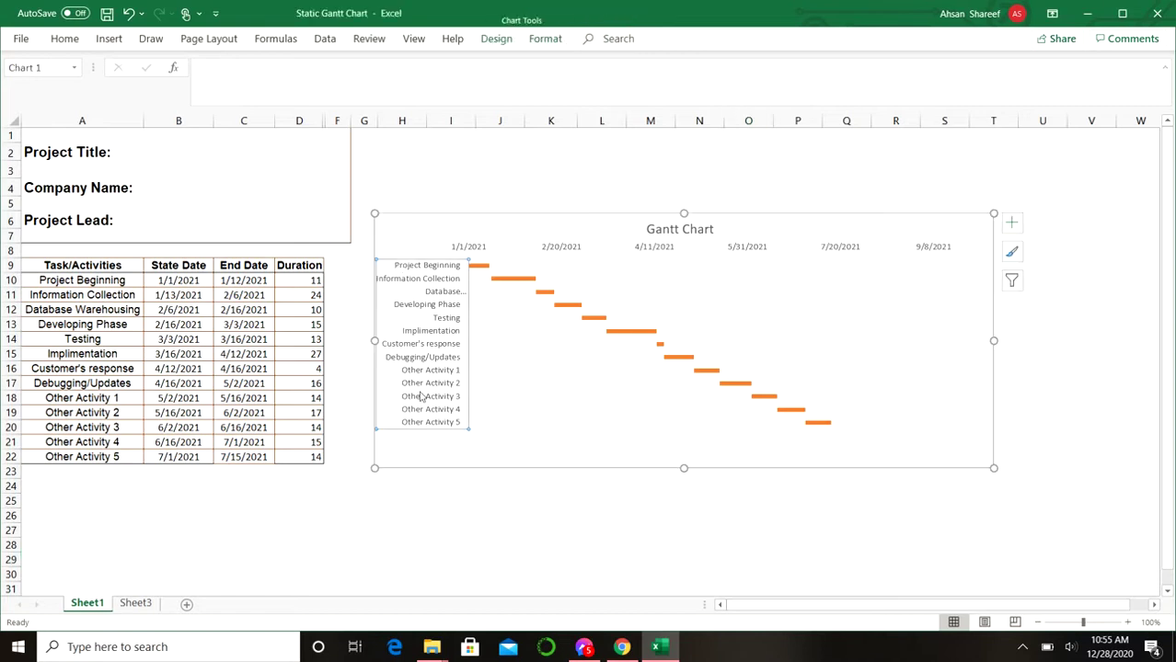
pyautogui.click(491, 512)
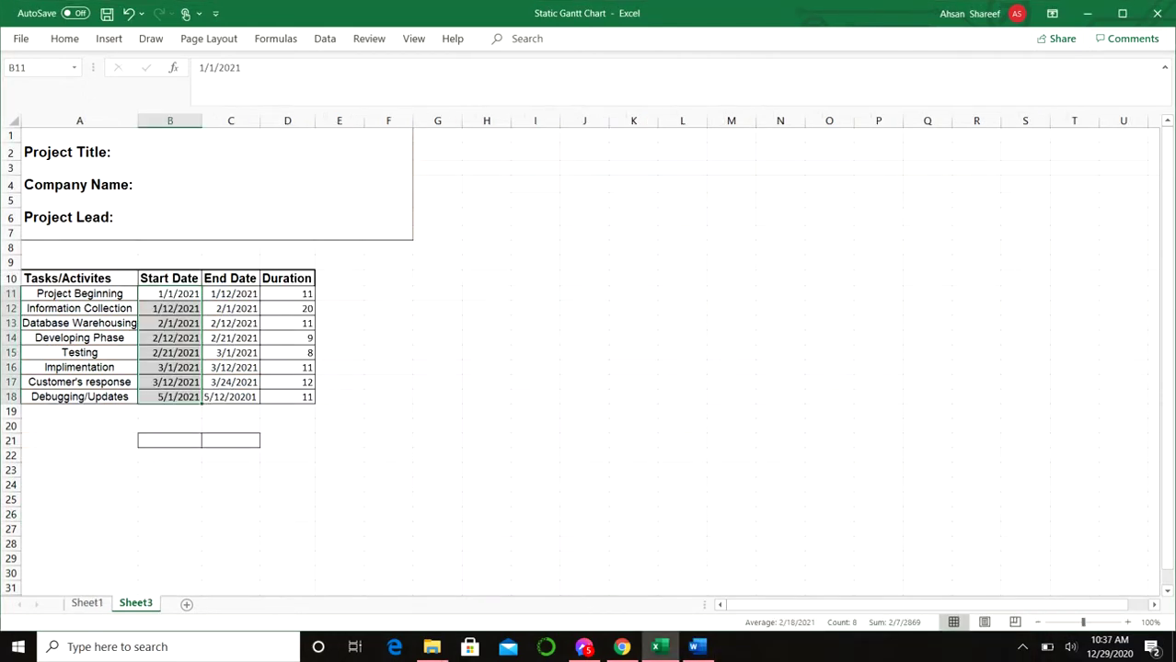
pyautogui.click(493, 379)
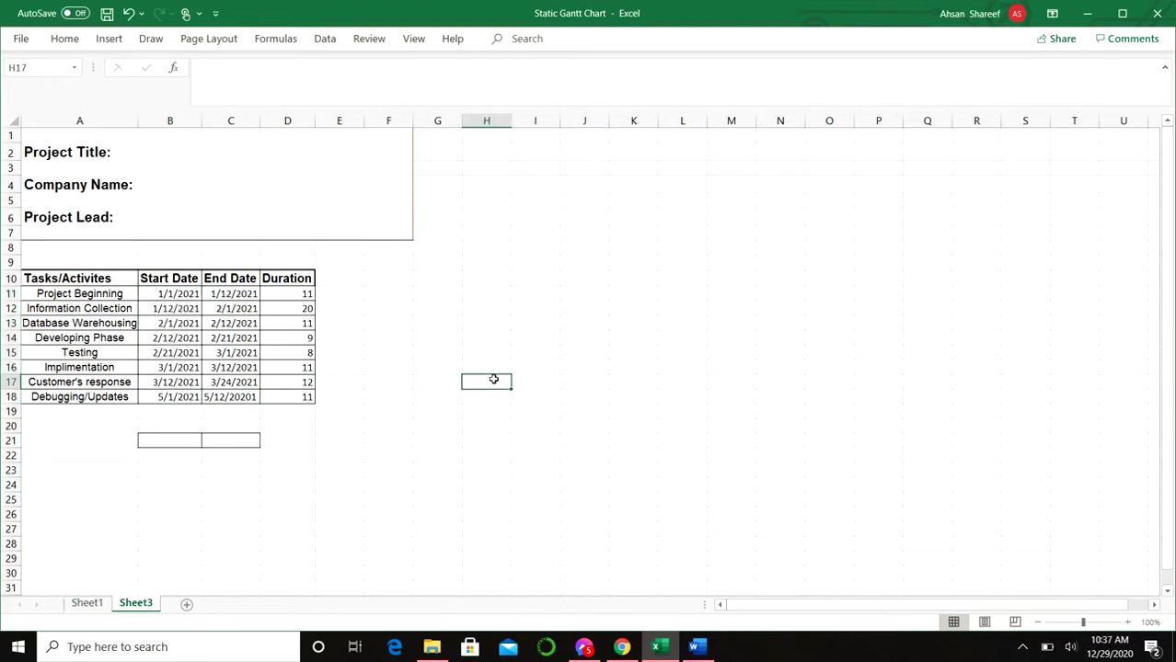
# Insert a Stacked Bar chart from the start dates in B11:B18 and enlarge it to reach about column R.
pyautogui.moveTo(161, 292); pyautogui.dragTo(164, 398)
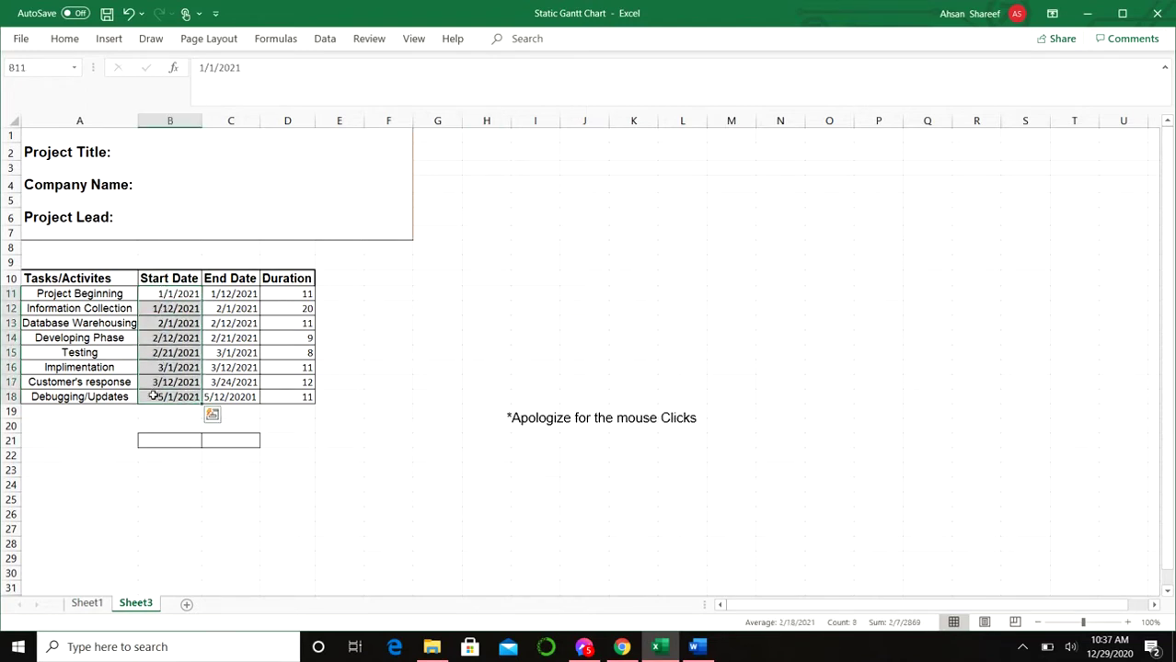
pyautogui.click(109, 39)
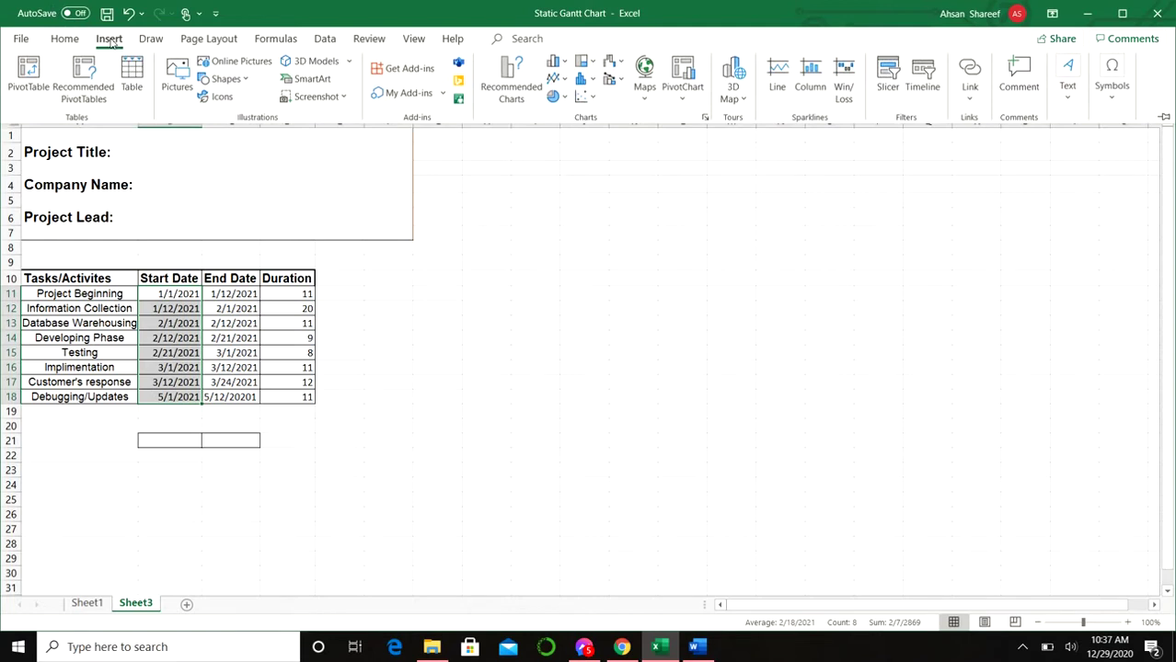
pyautogui.click(507, 90)
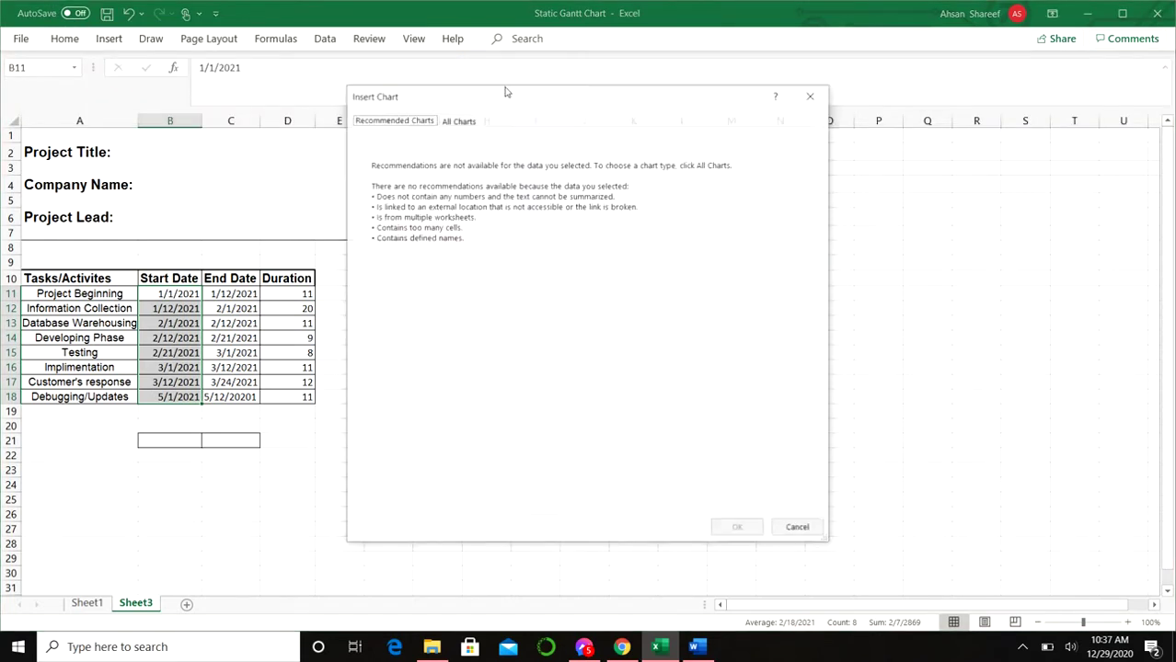
pyautogui.click(466, 121)
pyautogui.click(379, 231)
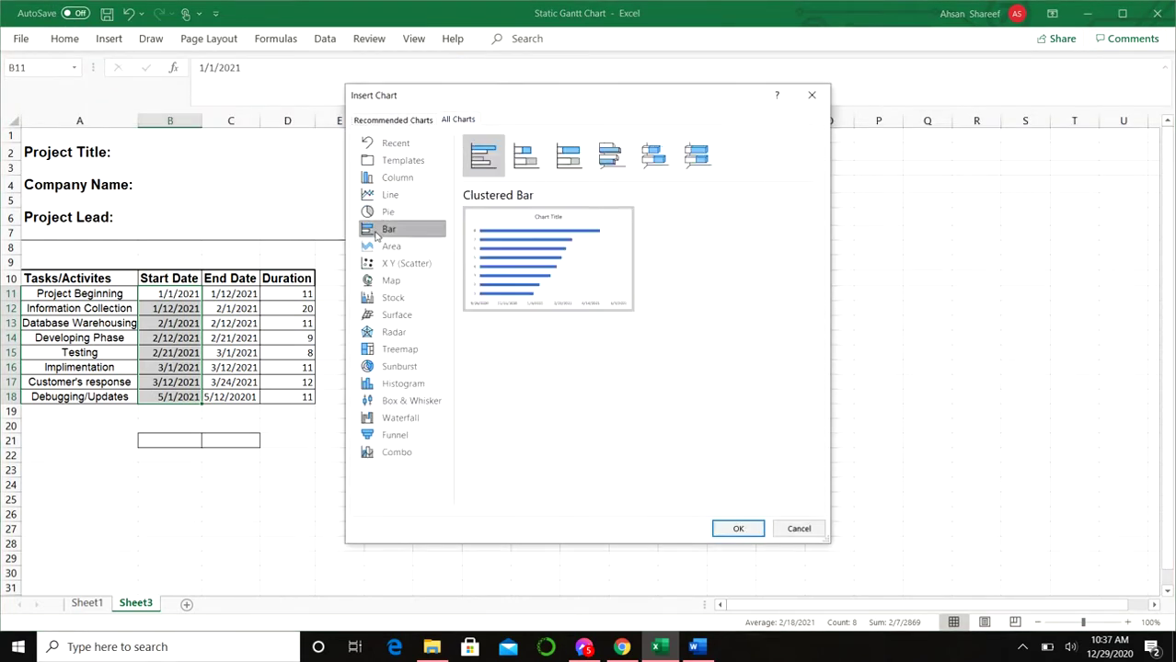
pyautogui.click(525, 163)
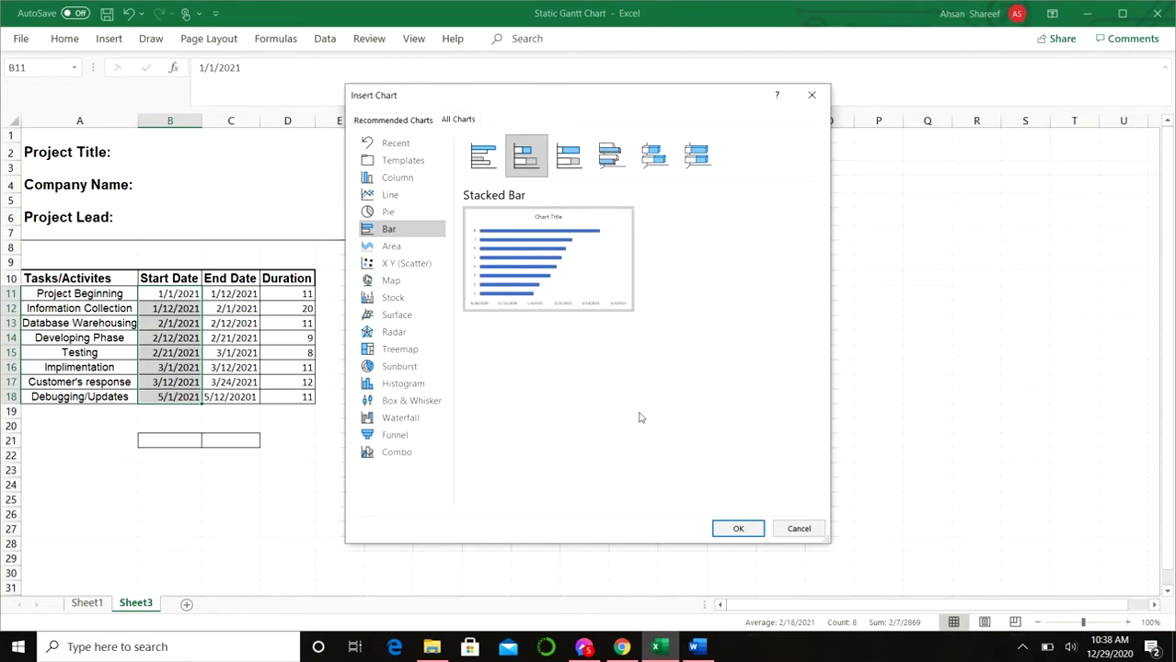
pyautogui.click(724, 532)
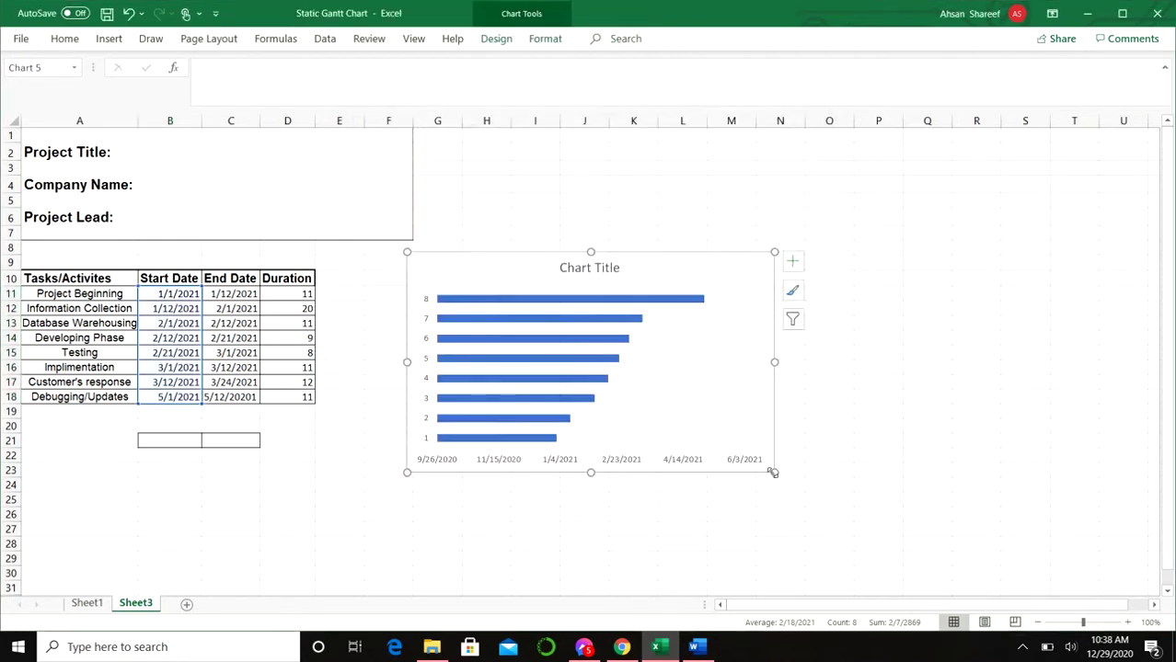
pyautogui.moveTo(772, 472); pyautogui.dragTo(986, 496)
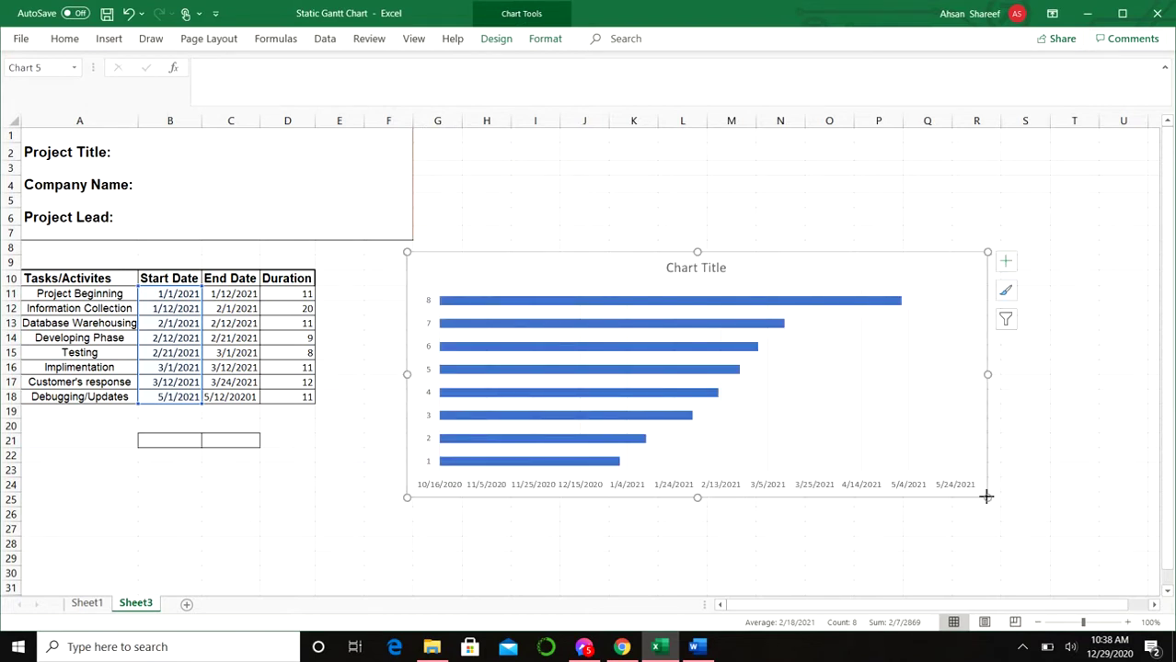
# Set the chart's category axis labels to the task names in A11:A18.
pyautogui.click(552, 302)
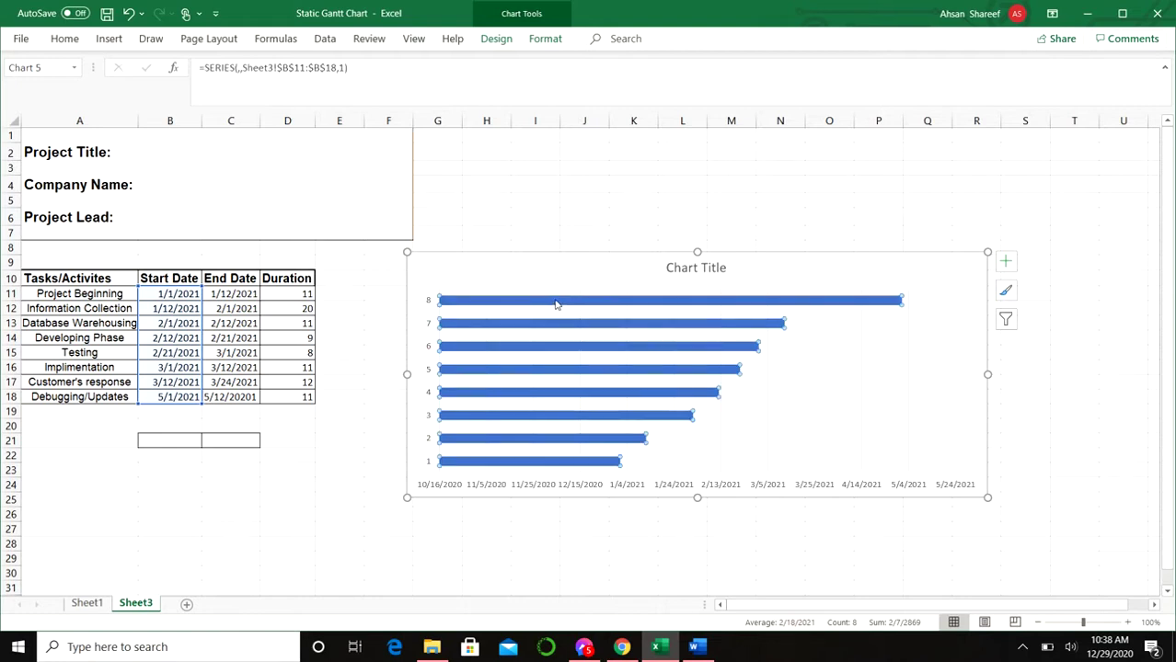
pyautogui.rightClick(554, 304)
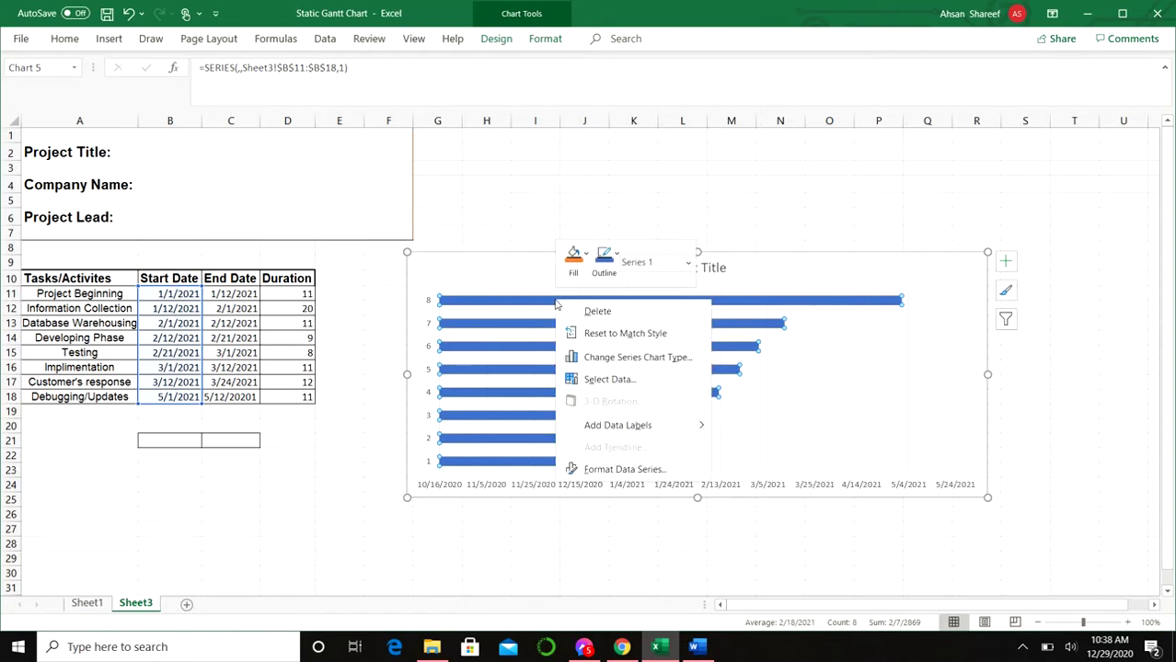
pyautogui.click(603, 379)
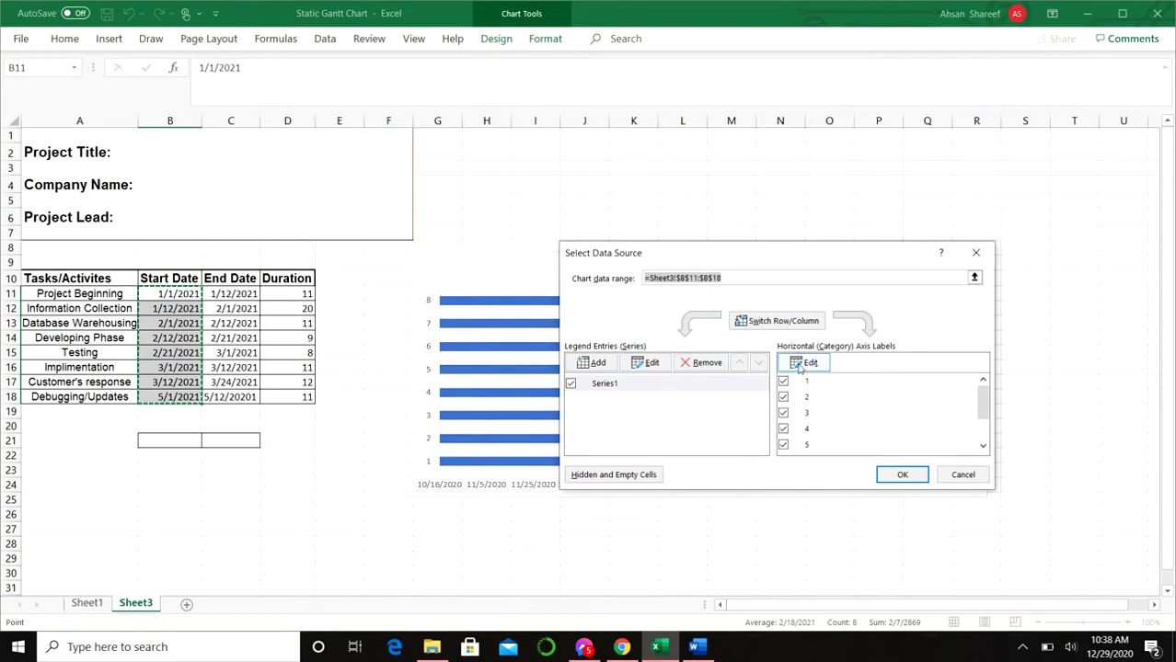
pyautogui.click(804, 364)
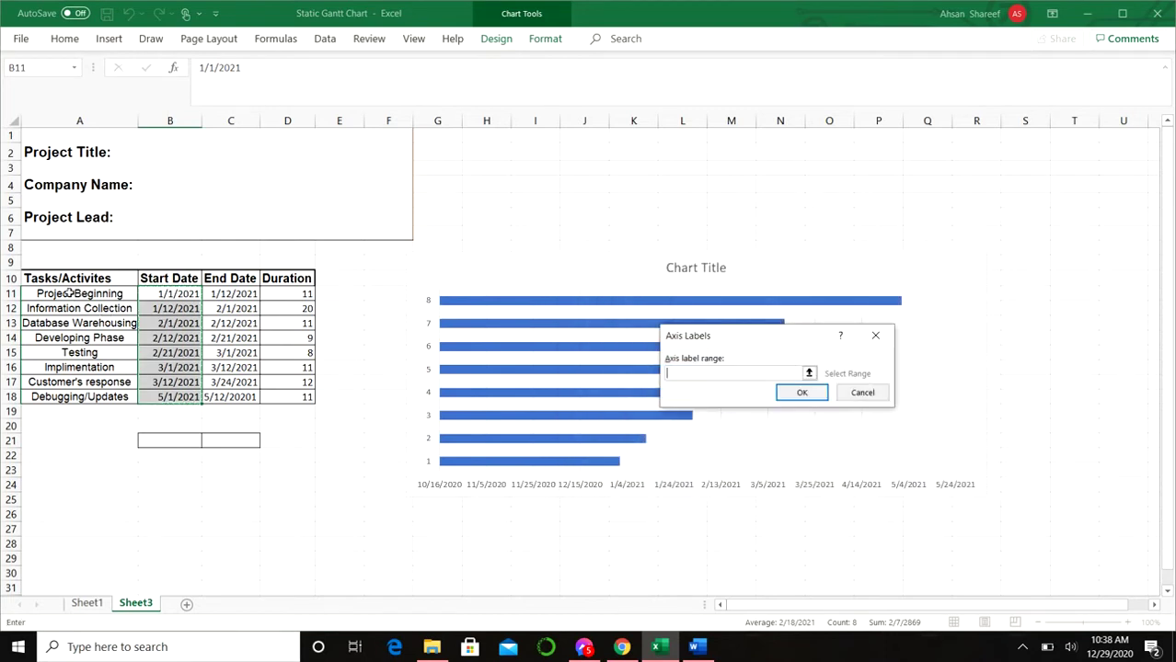
pyautogui.moveTo(68, 293); pyautogui.dragTo(66, 393)
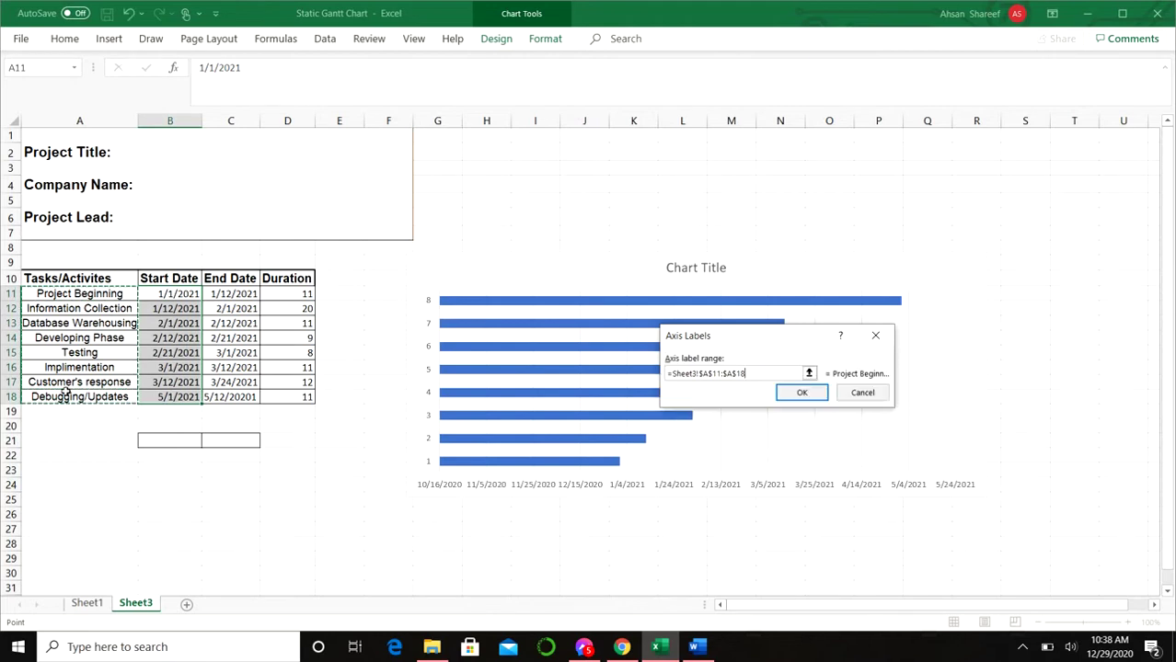
pyautogui.click(799, 393)
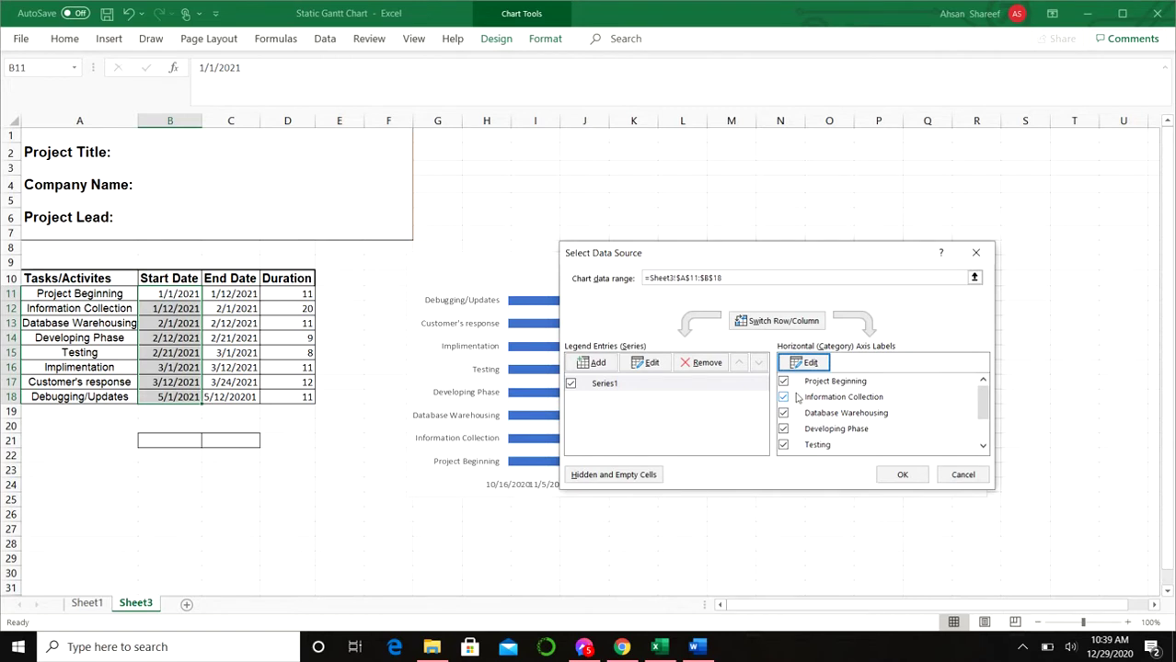
# Add a data series to the chart named from cell D10, with the duration values in D11:D18.
pyautogui.click(592, 365)
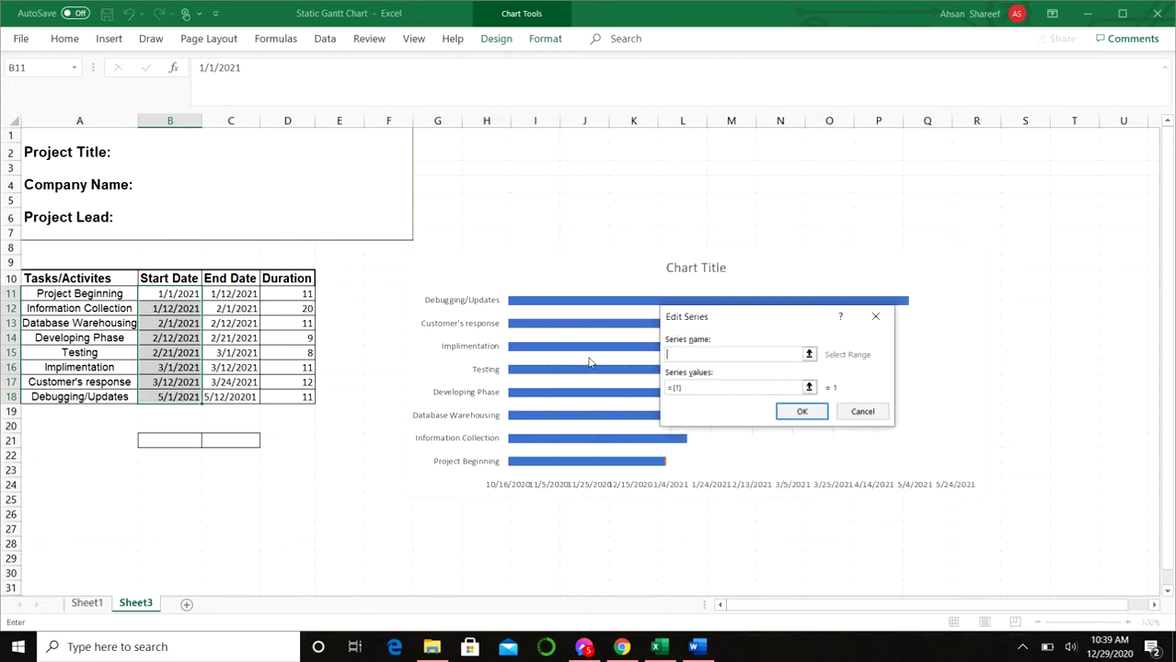
pyautogui.click(300, 281)
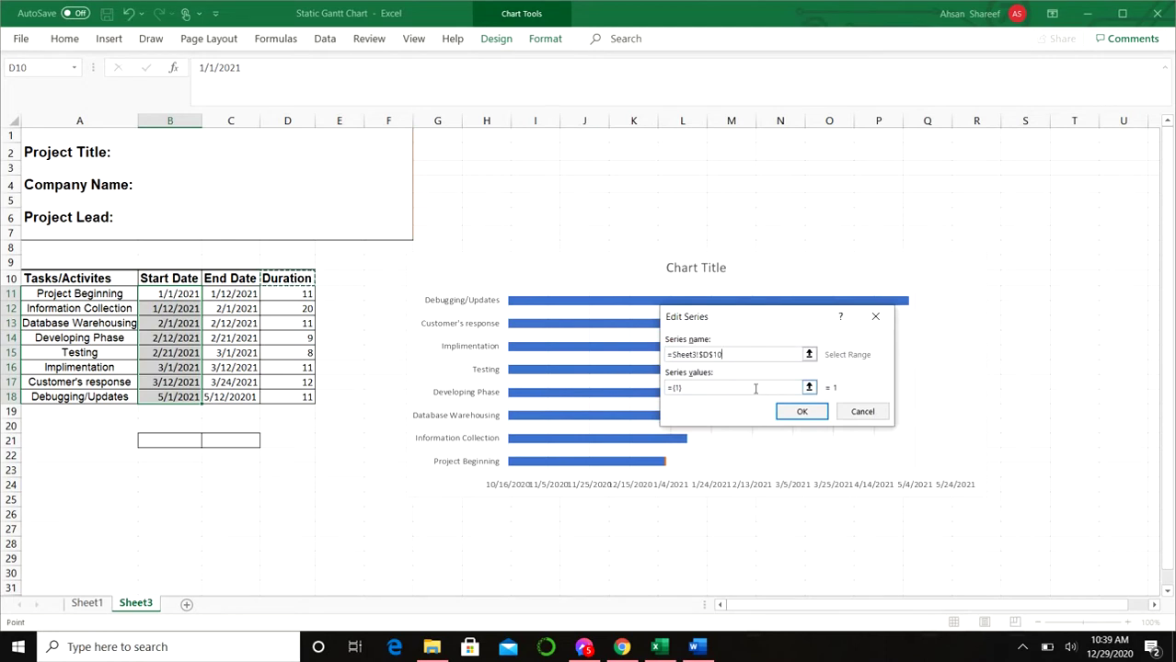
pyautogui.click(756, 390)
pyautogui.press('BackSpace')
pyautogui.press('BackSpace')
pyautogui.press('BackSpace')
pyautogui.press('BackSpace')
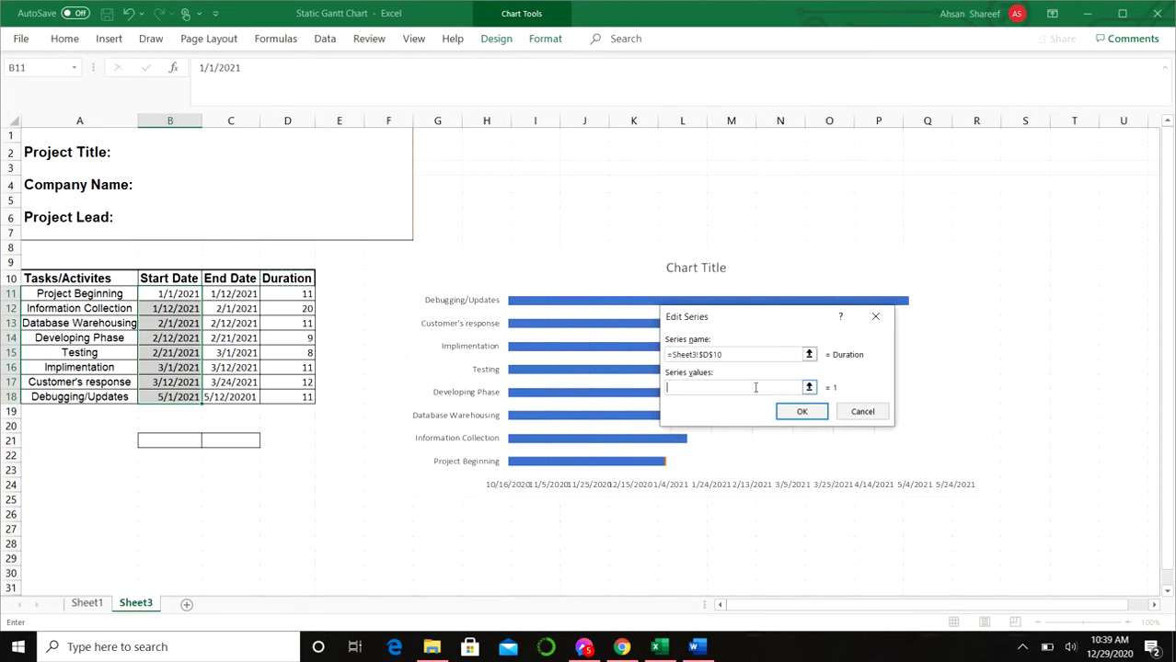
pyautogui.moveTo(281, 294); pyautogui.dragTo(309, 397)
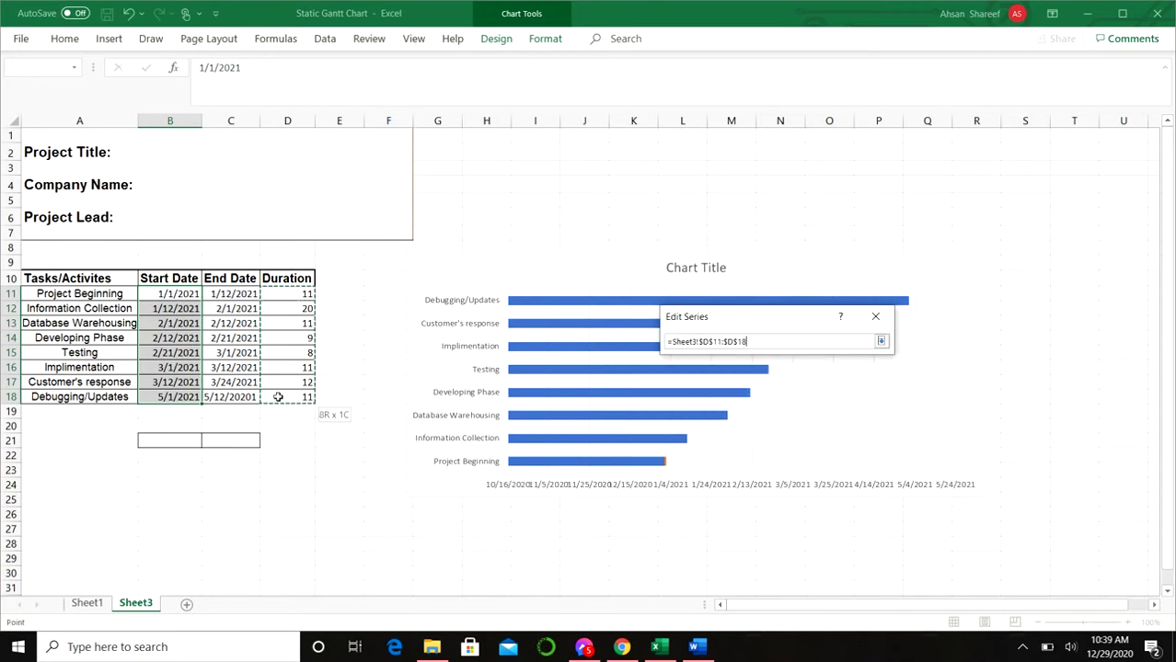
pyautogui.click(794, 412)
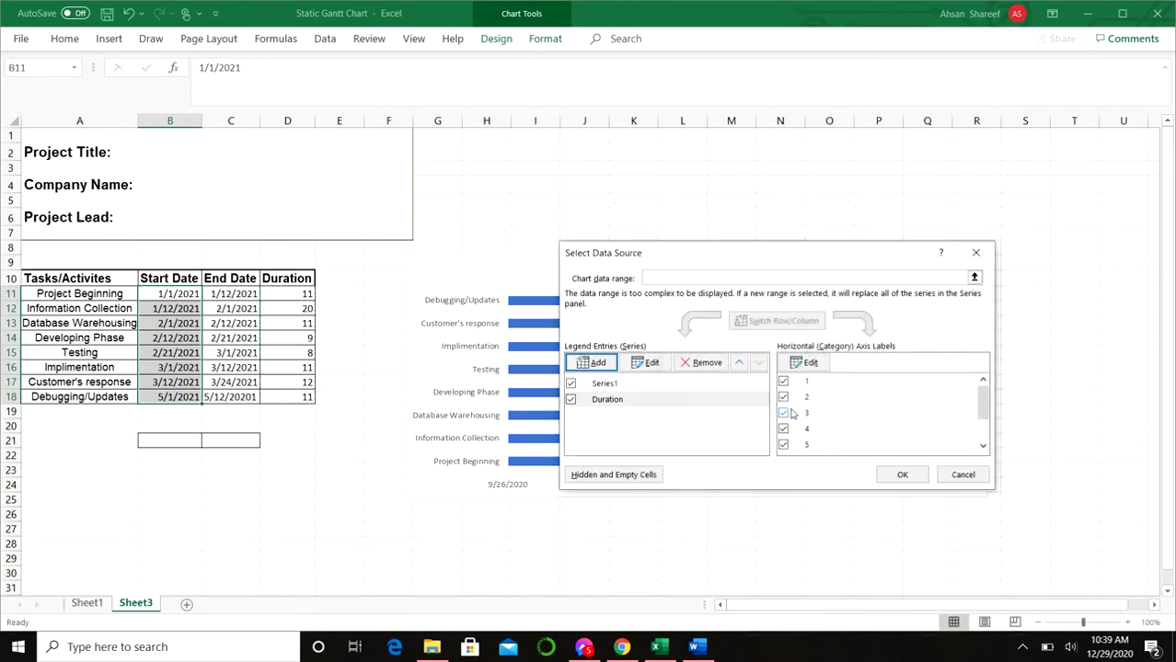
pyautogui.click(899, 476)
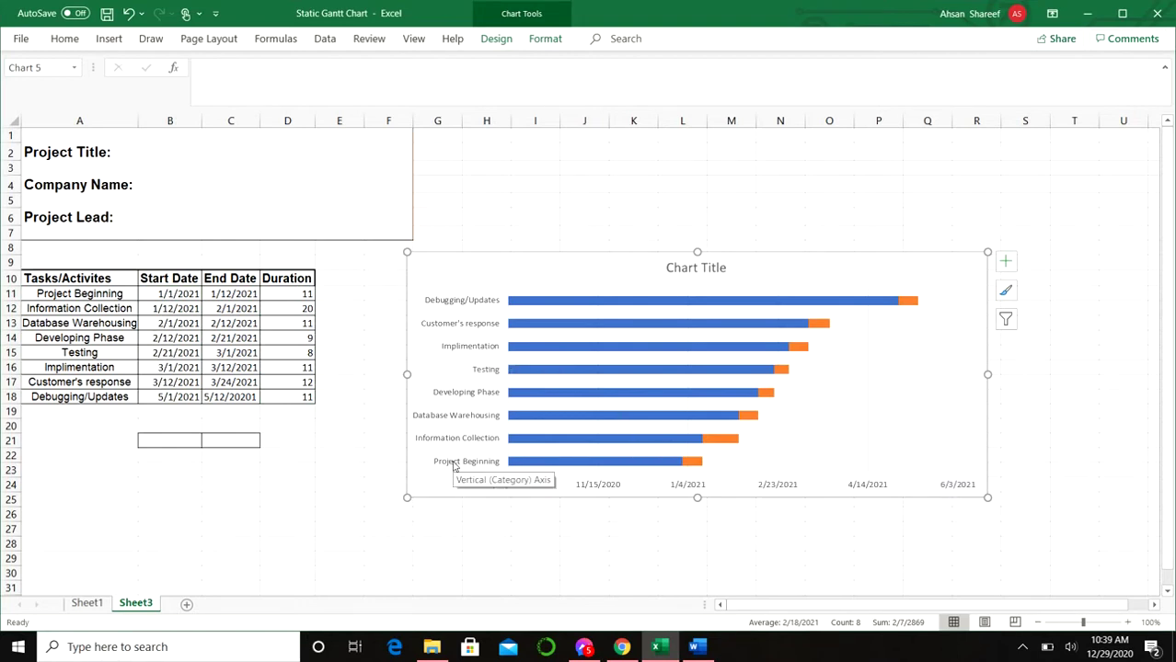
# Put the categories of the chart's vertical task axis in reverse order.
pyautogui.rightClick(467, 328)
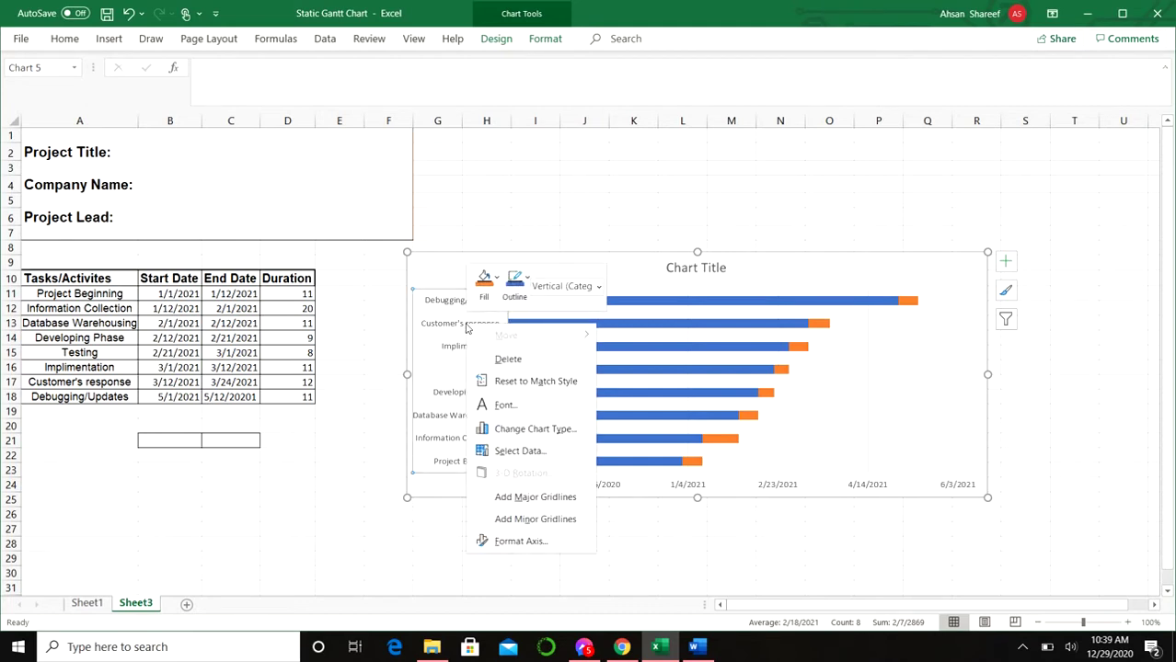
pyautogui.click(515, 541)
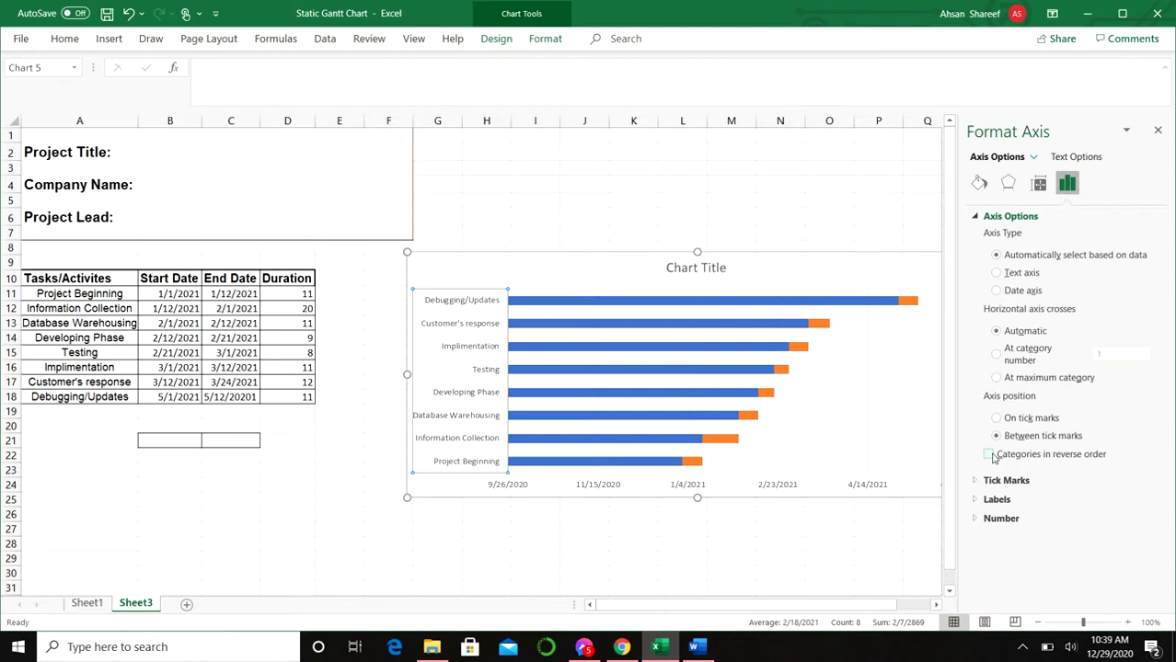
pyautogui.click(990, 455)
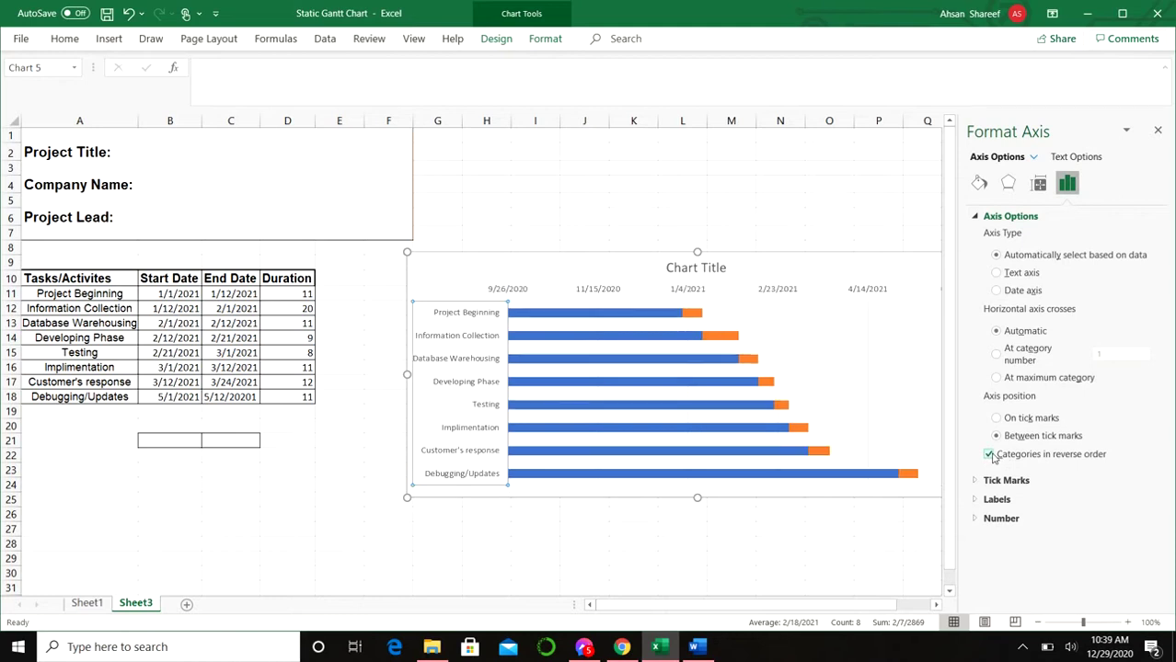
pyautogui.click(1158, 130)
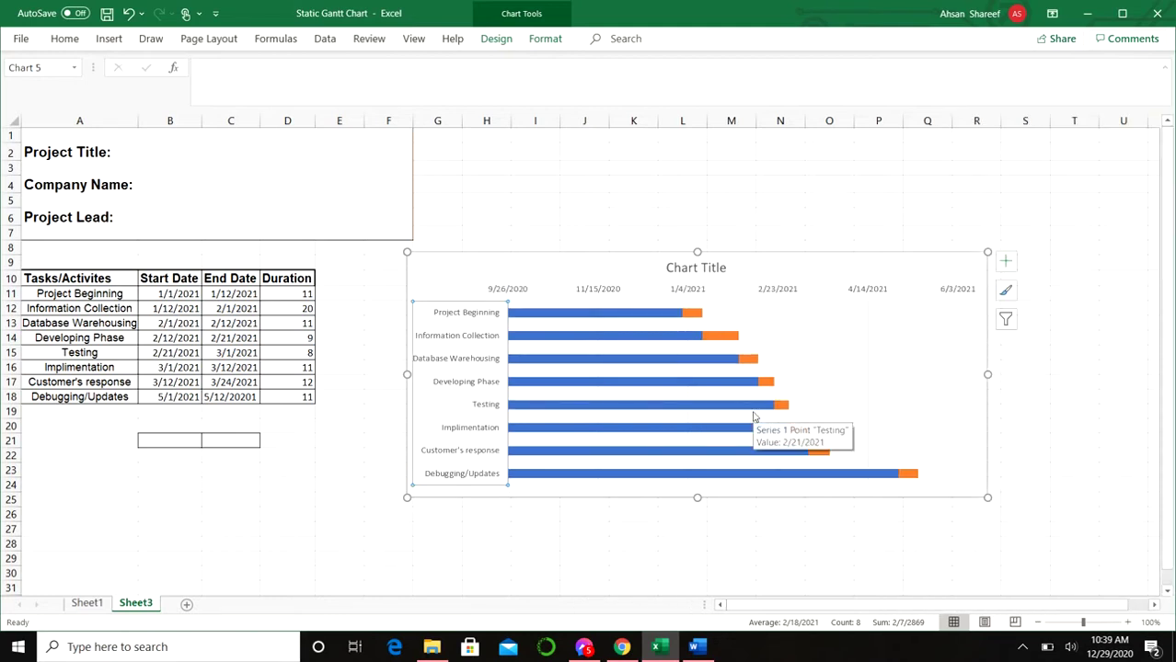
pyautogui.click(650, 540)
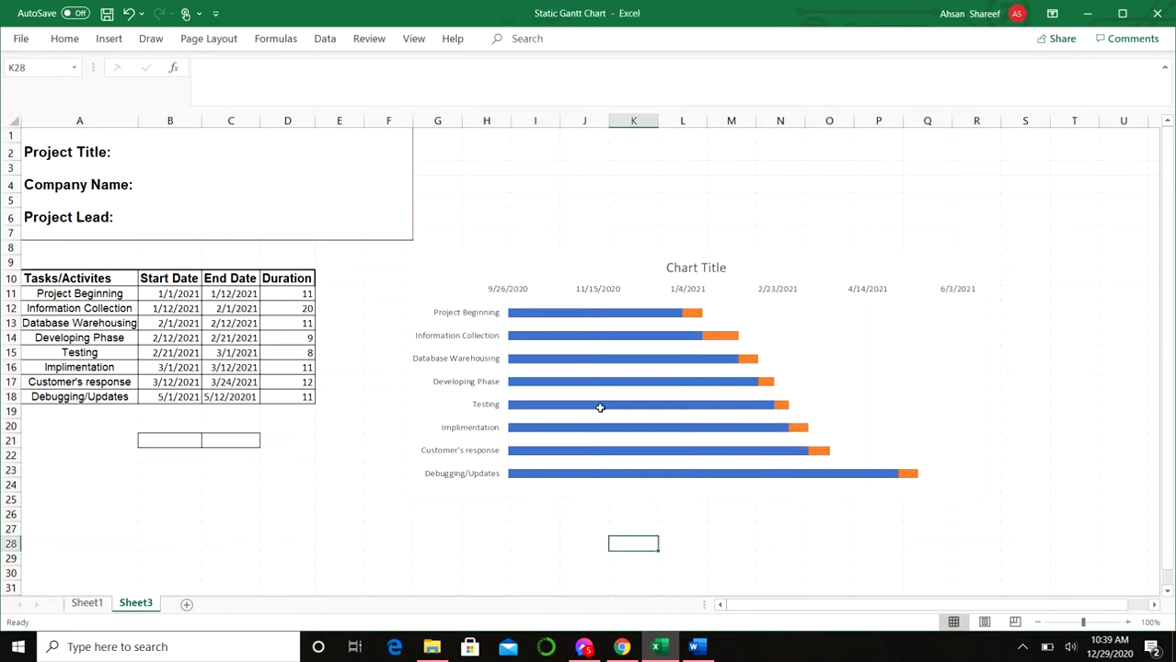
# Set the blue start-date series of the chart to No fill.
pyautogui.rightClick(592, 313)
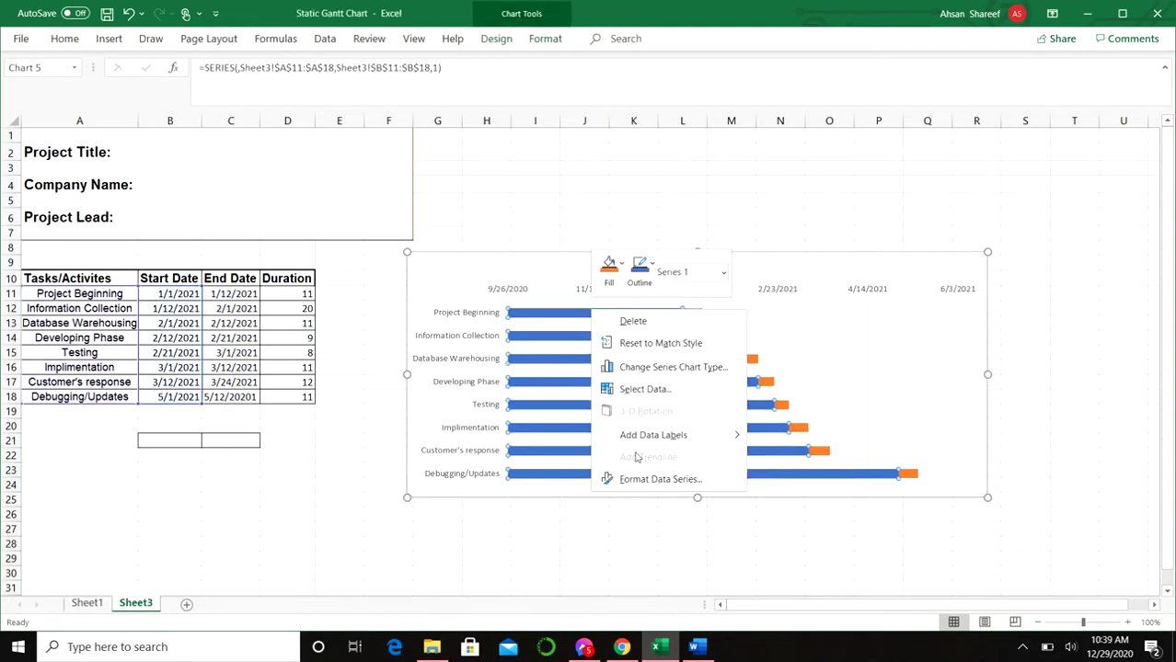
pyautogui.click(646, 479)
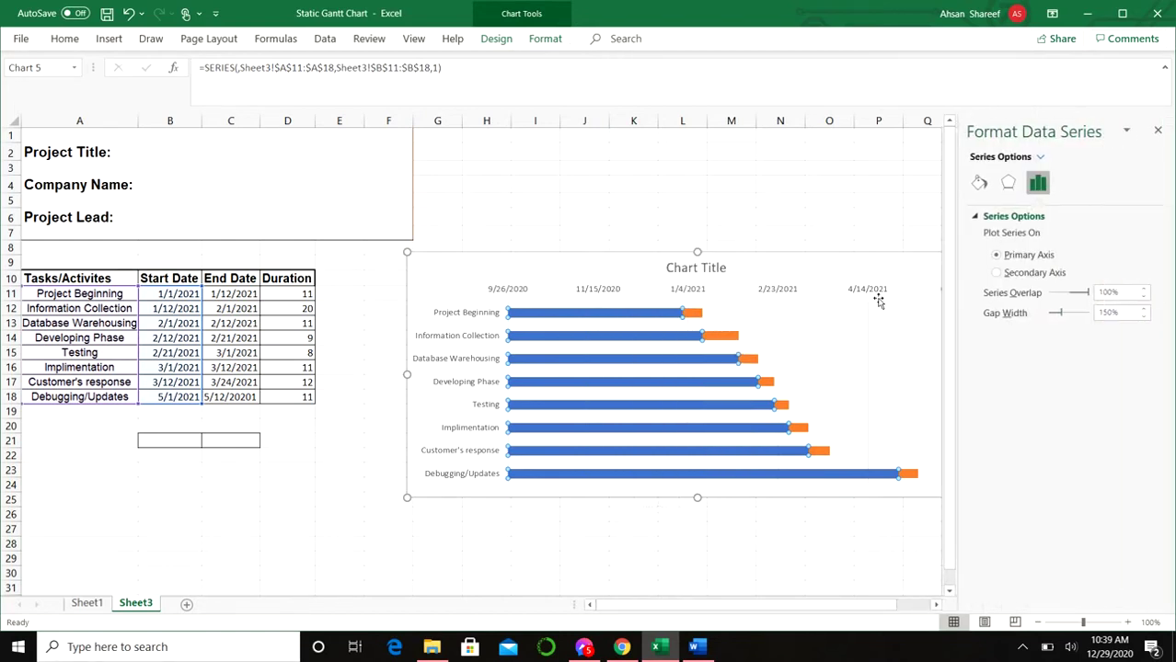
pyautogui.click(980, 189)
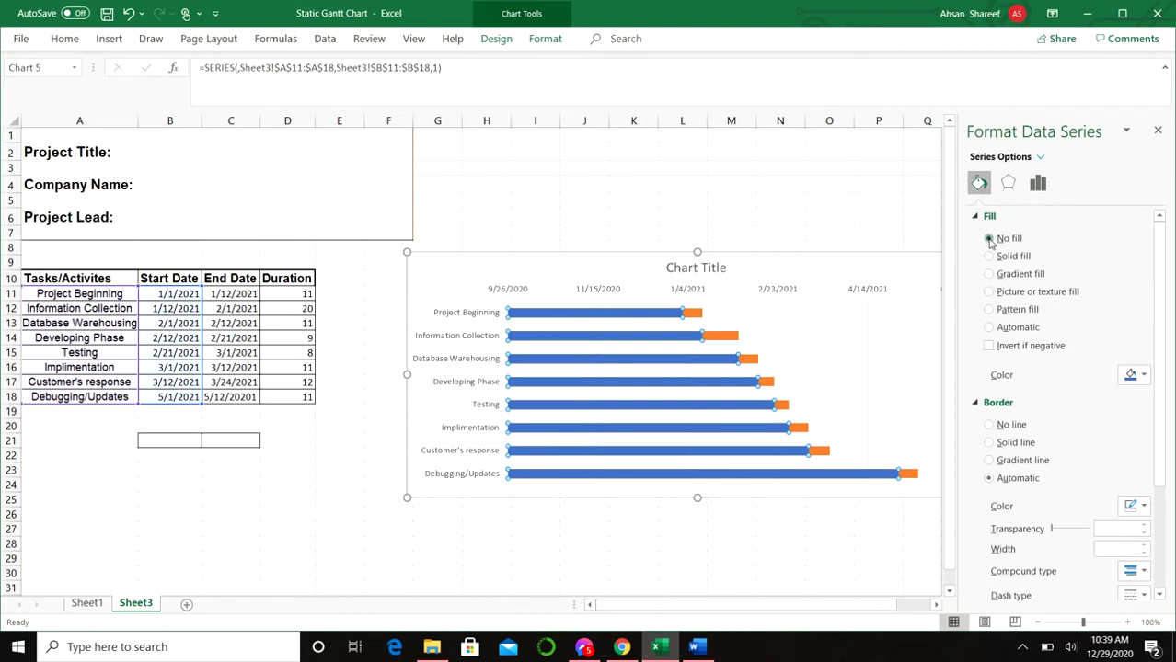
pyautogui.click(990, 239)
pyautogui.click(816, 529)
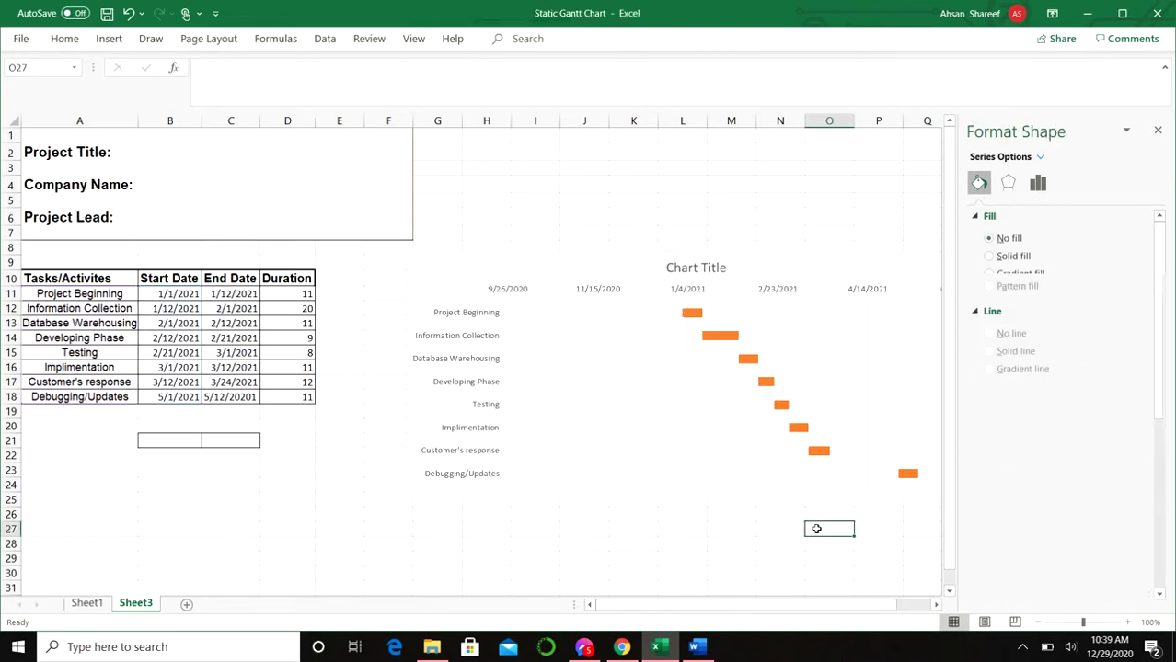
pyautogui.click(1158, 130)
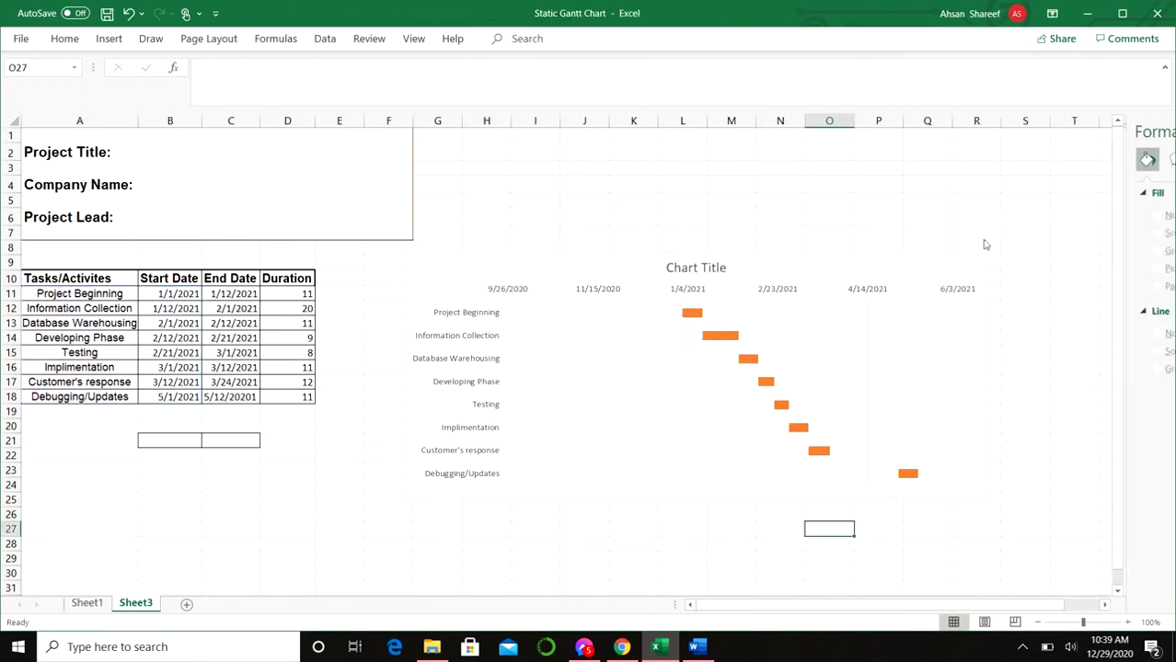
# Remove the chart's vertical major gridlines by setting their line to No line.
pyautogui.click(867, 309)
pyautogui.click(869, 313)
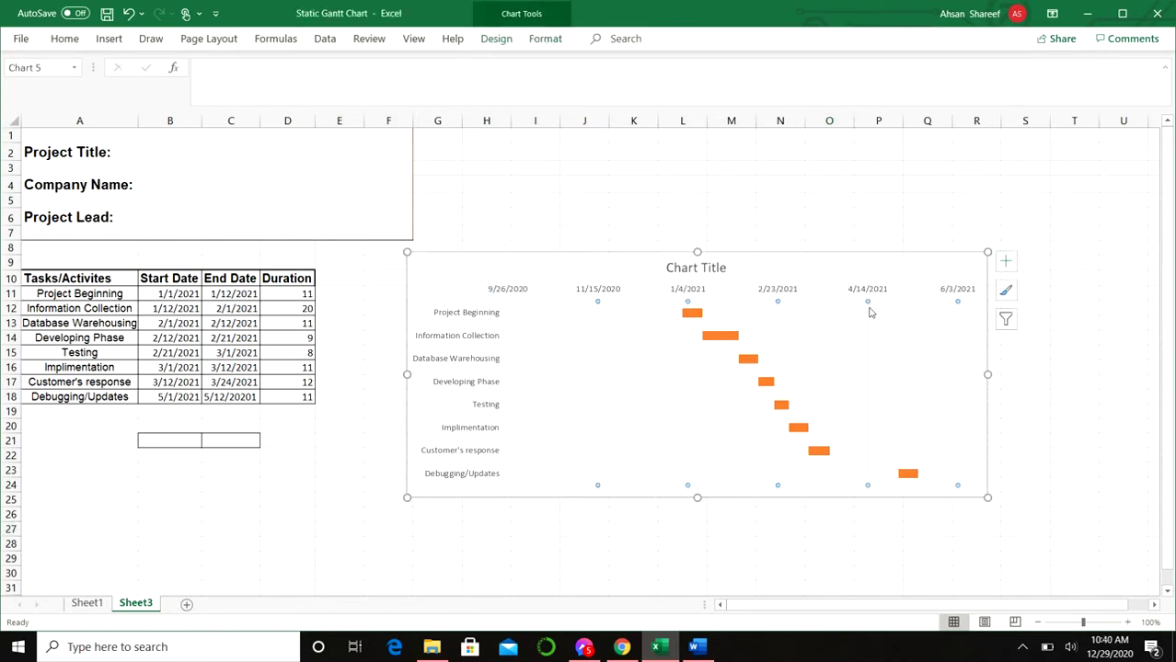
pyautogui.rightClick(870, 313)
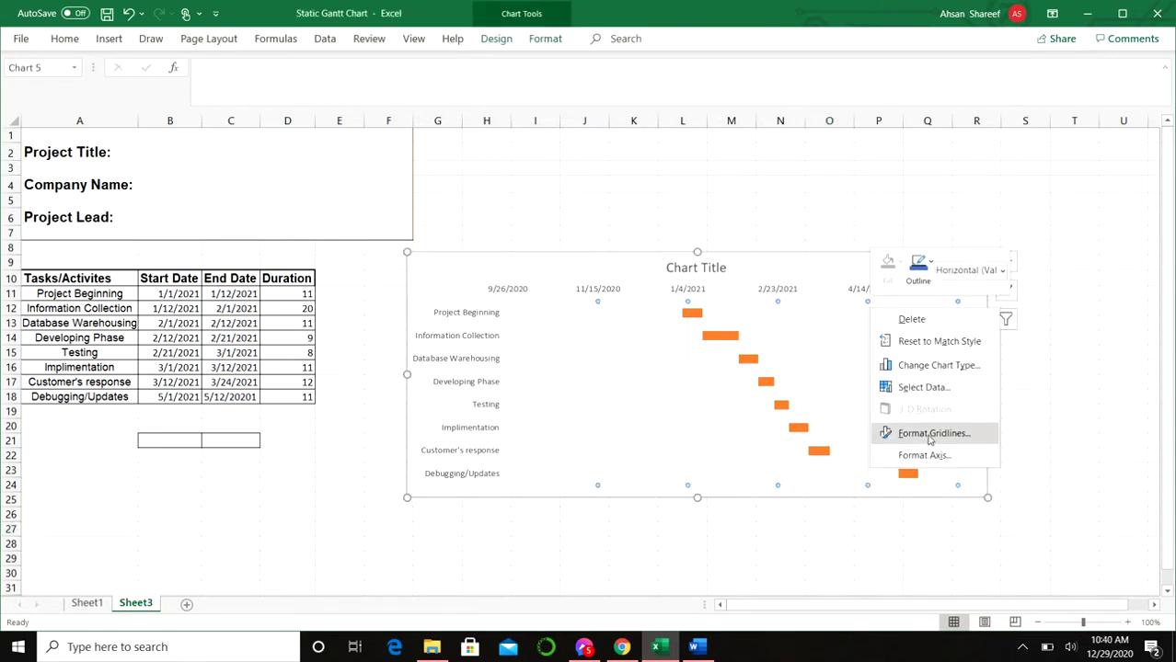
pyautogui.click(931, 434)
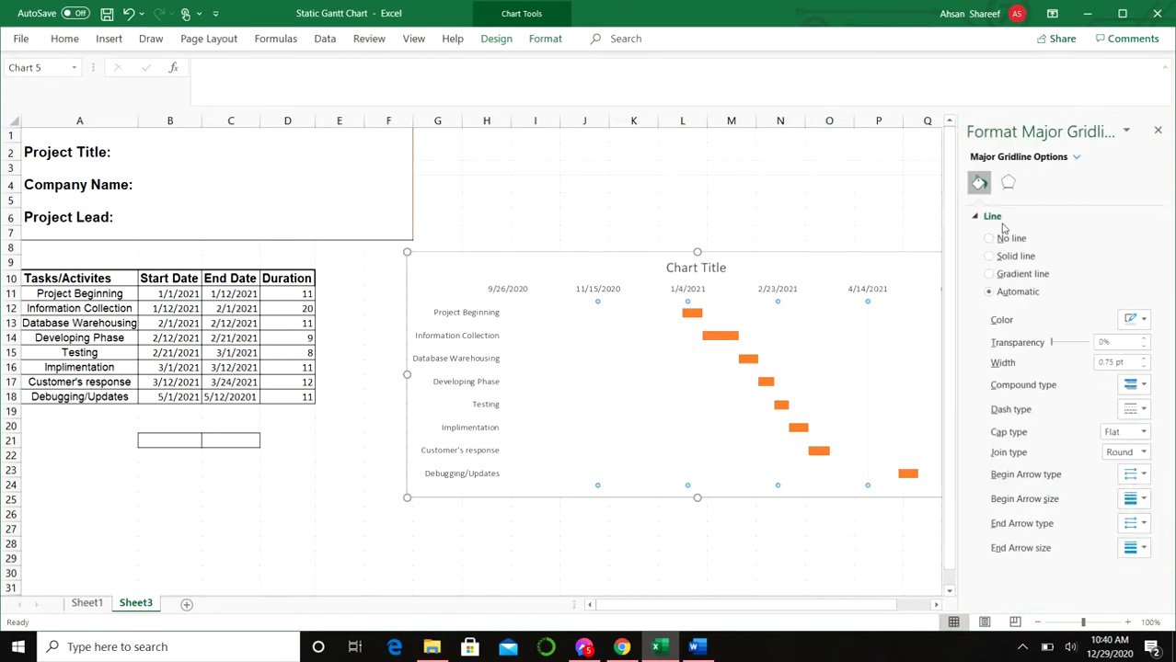
pyautogui.click(1001, 237)
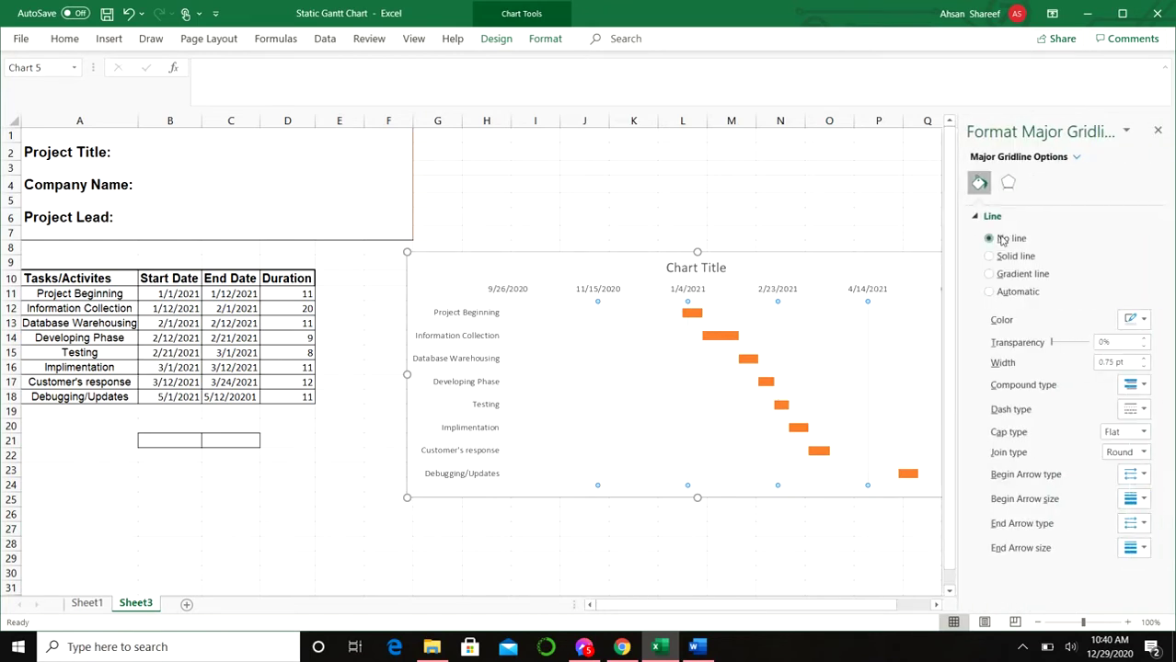
pyautogui.click(1159, 131)
pyautogui.click(838, 526)
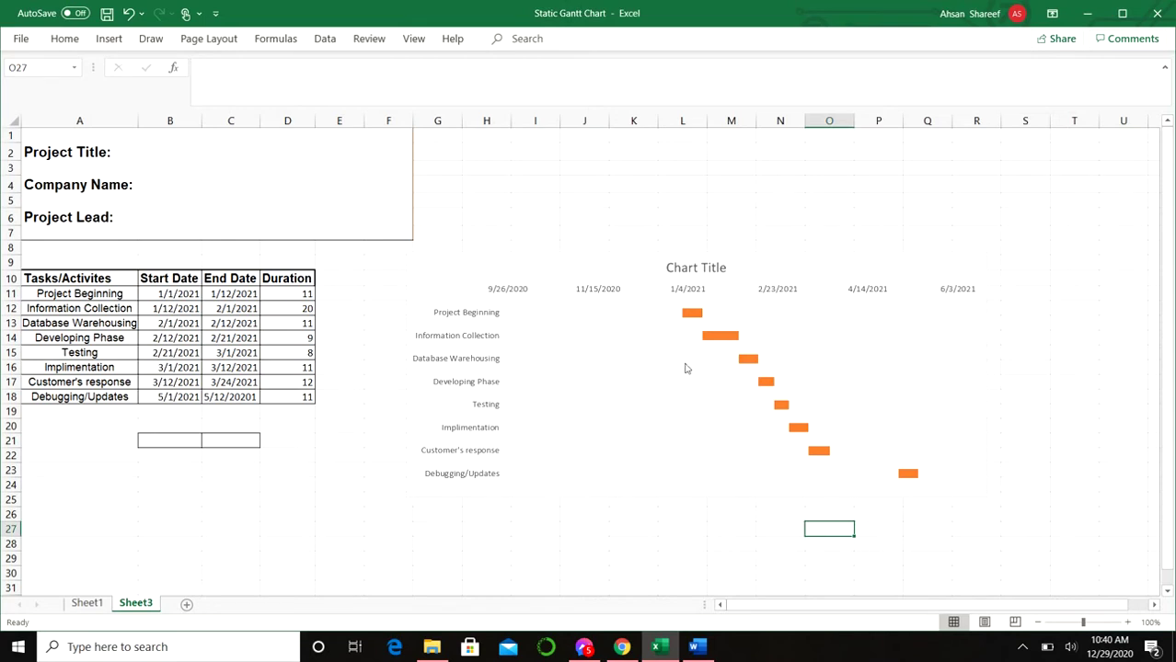
pyautogui.moveTo(569, 368)
pyautogui.moveTo(712, 343)
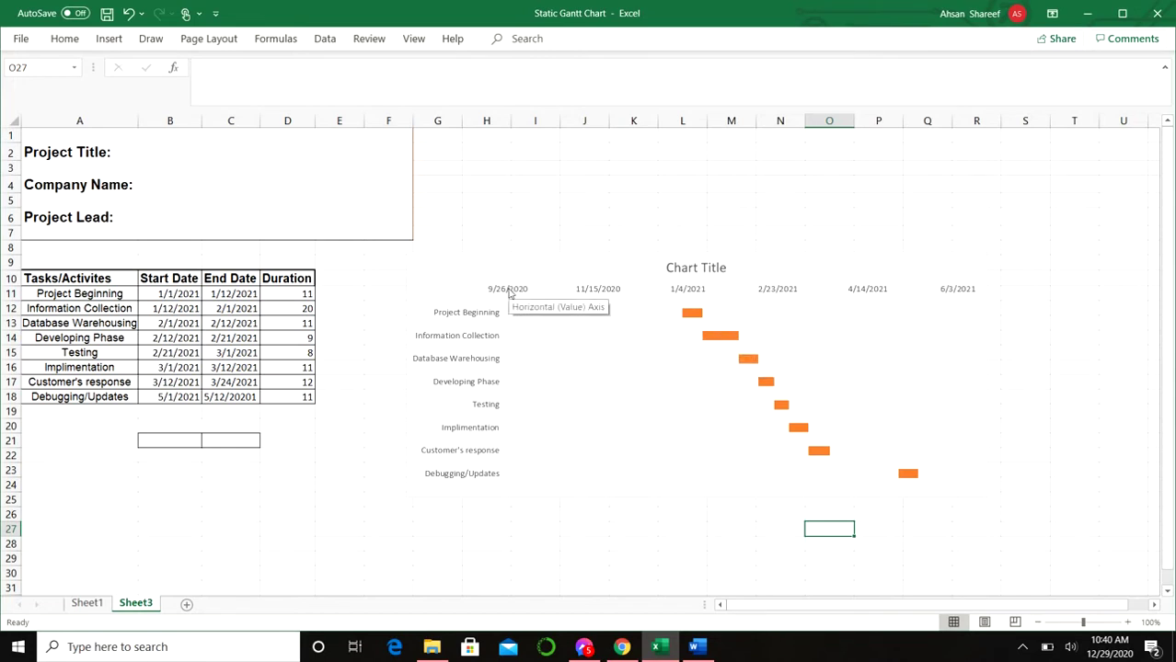
pyautogui.doubleClick(509, 293)
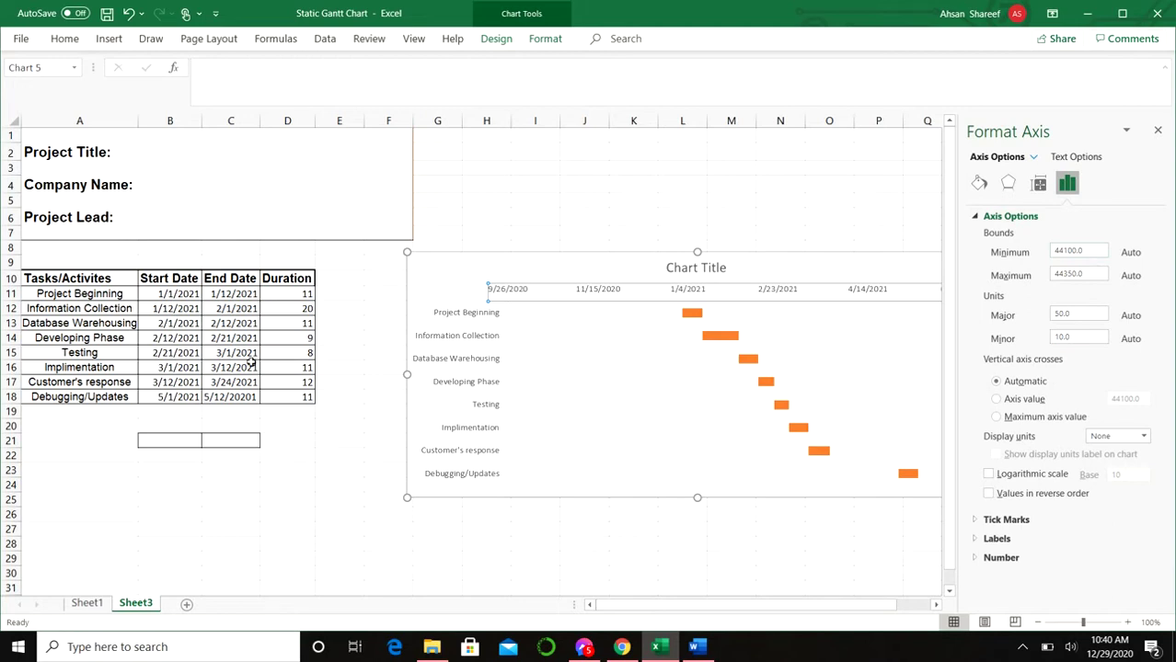
pyautogui.click(1158, 130)
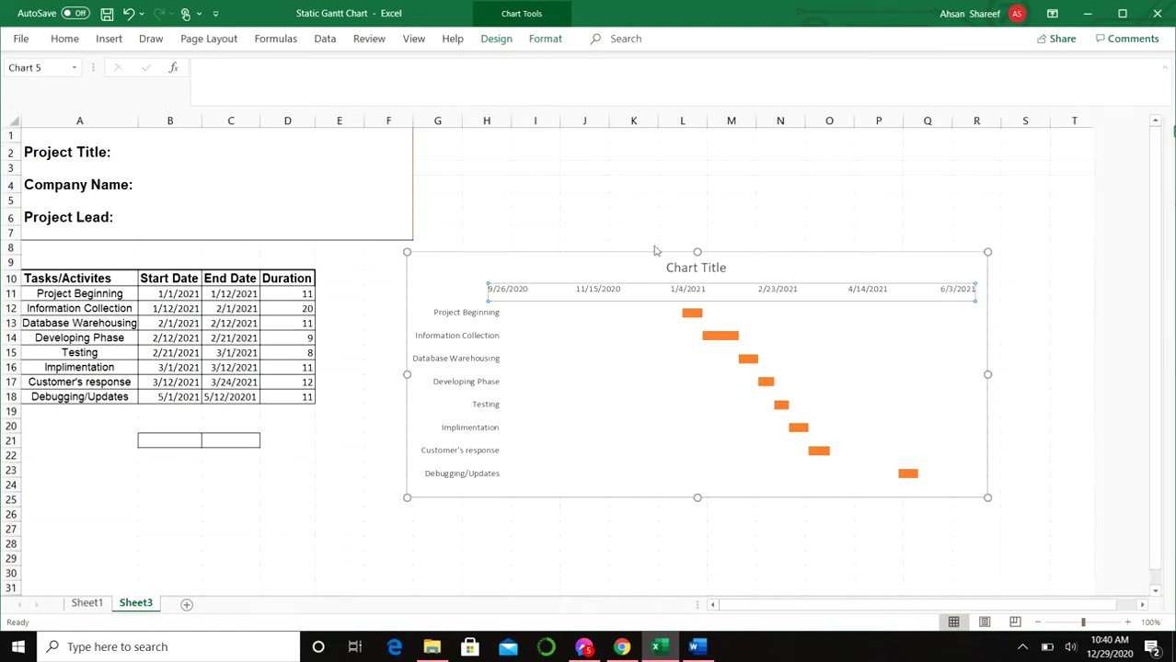
# Copy the project's first start date from B11 into B21 and the last end date from C18 into C21.
pyautogui.click(162, 292)
pyautogui.hotkey('ctrl', 'c')
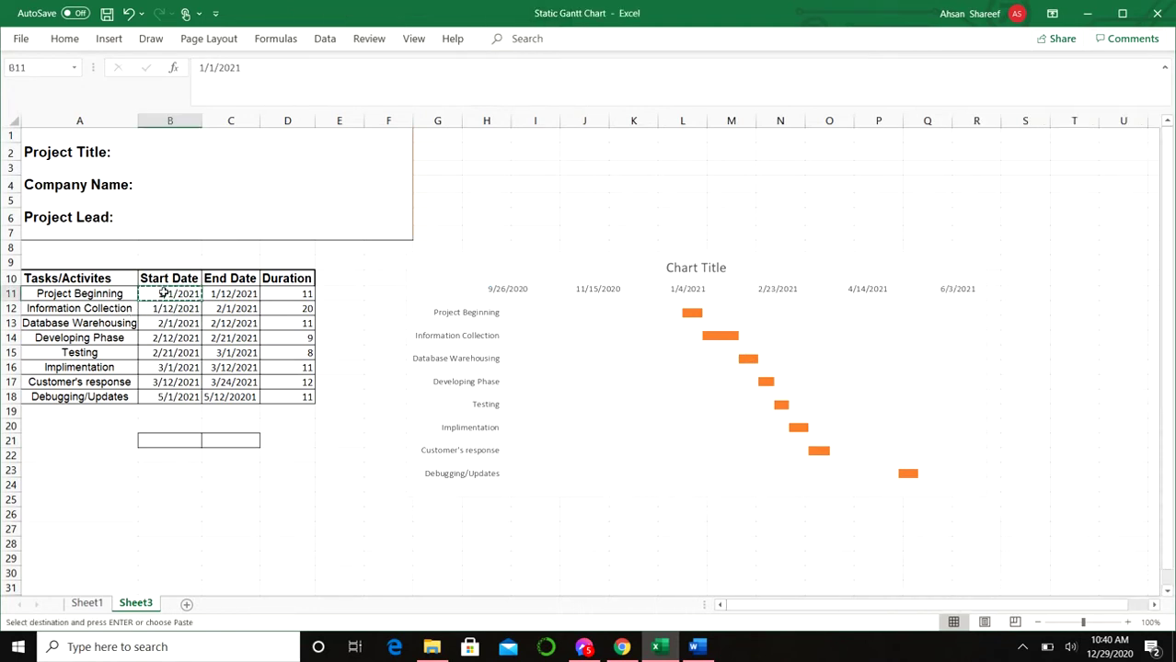
pyautogui.click(172, 442)
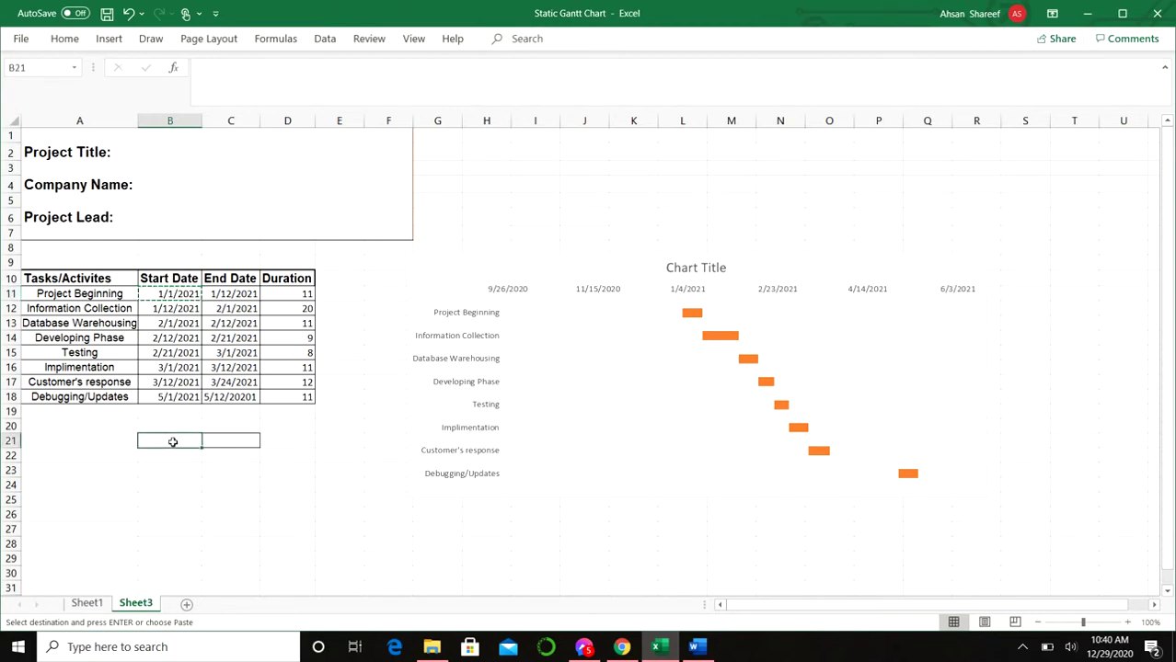
pyautogui.hotkey('ctrl', 'v')
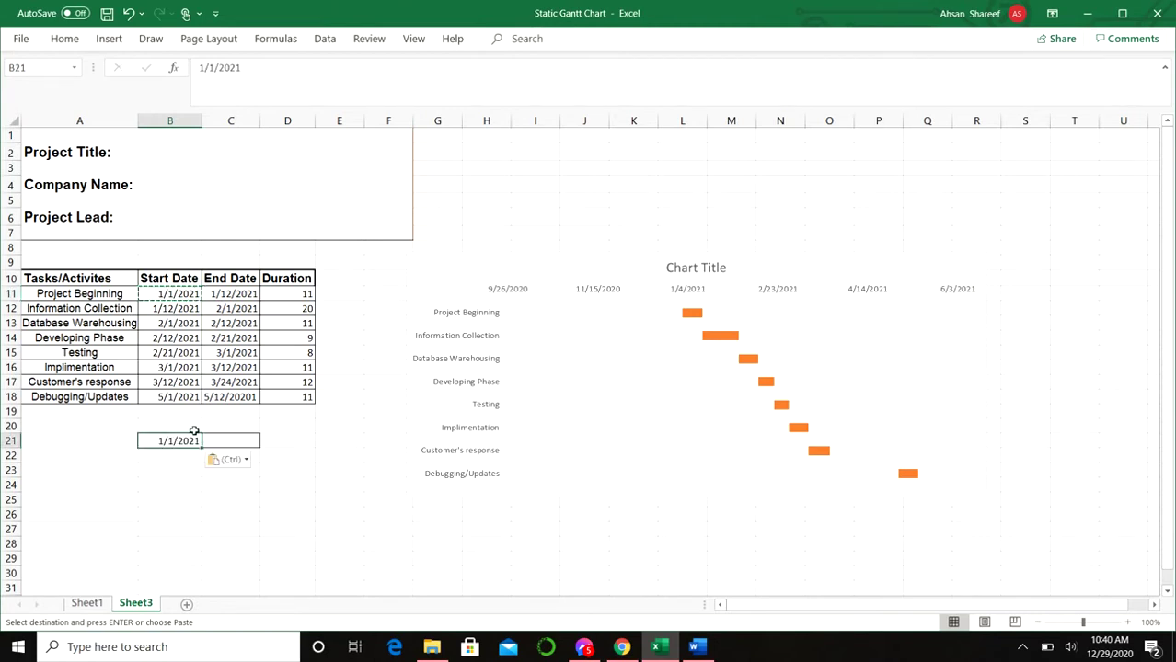
pyautogui.click(233, 398)
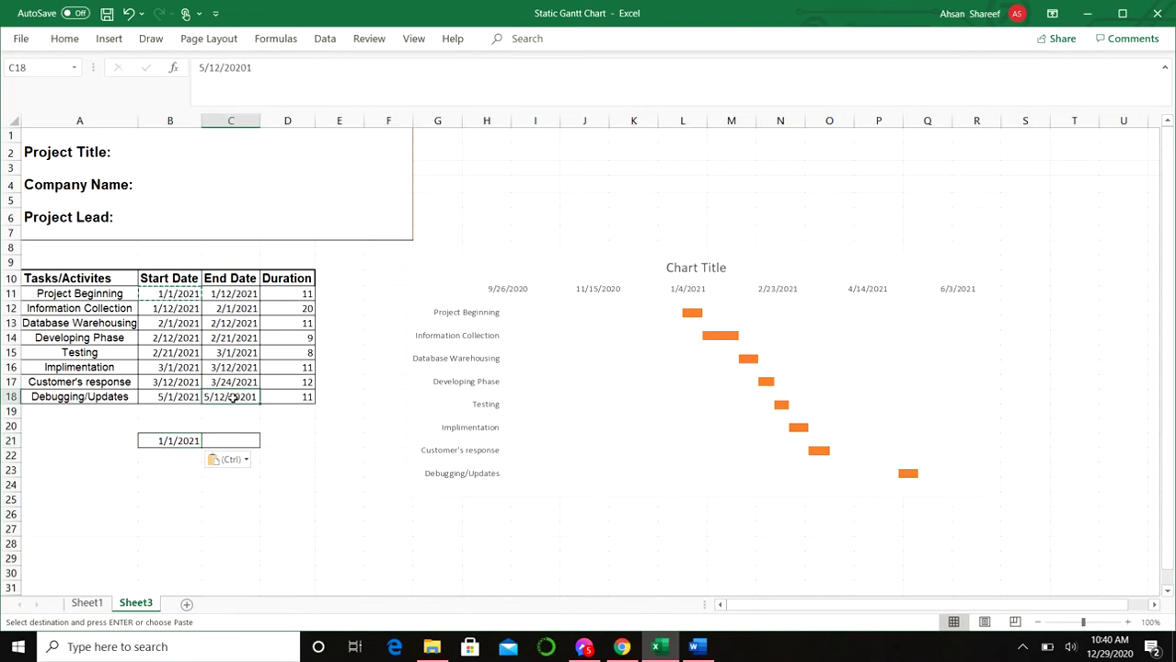
pyautogui.hotkey('ctrl', 'c')
pyautogui.click(230, 442)
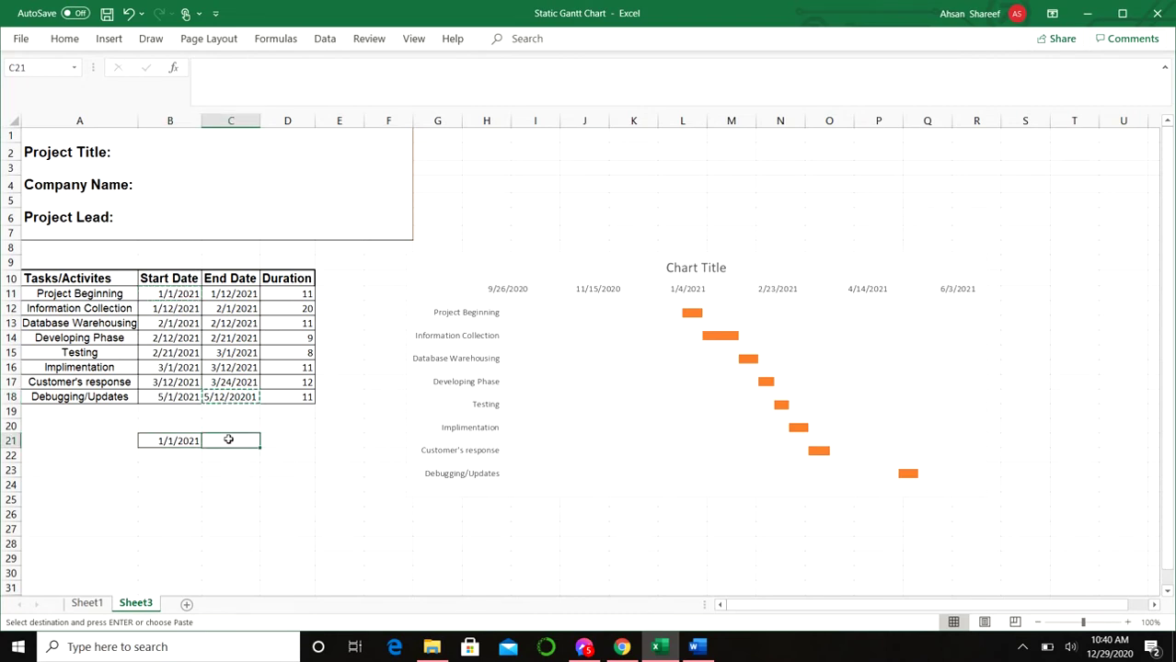
pyautogui.hotkey('ctrl', 'v')
pyautogui.press('ctrl')
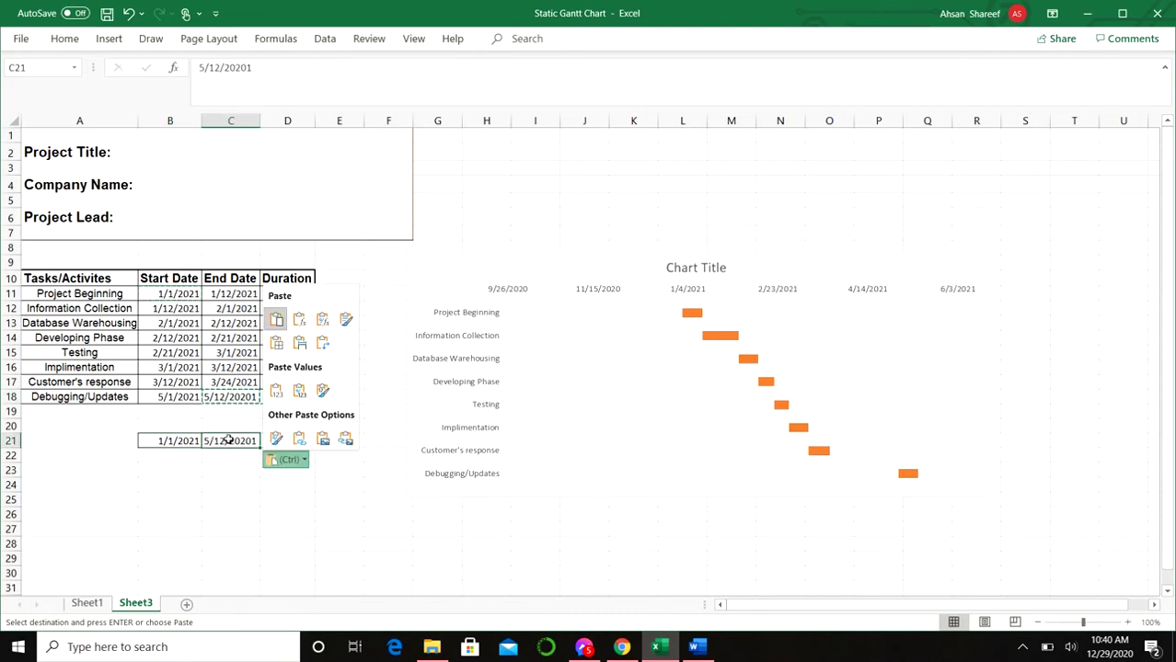
pyautogui.press('Escape')
# Apply the General number format to the copied dates in B21 and C21.
pyautogui.click(184, 443)
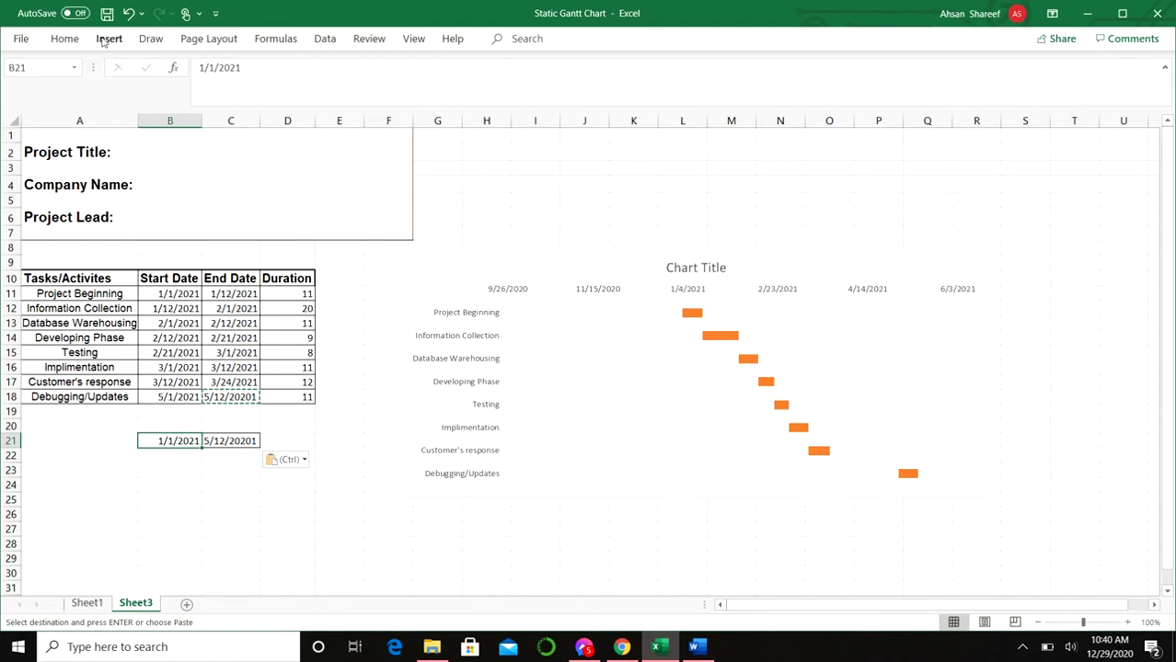
pyautogui.click(65, 40)
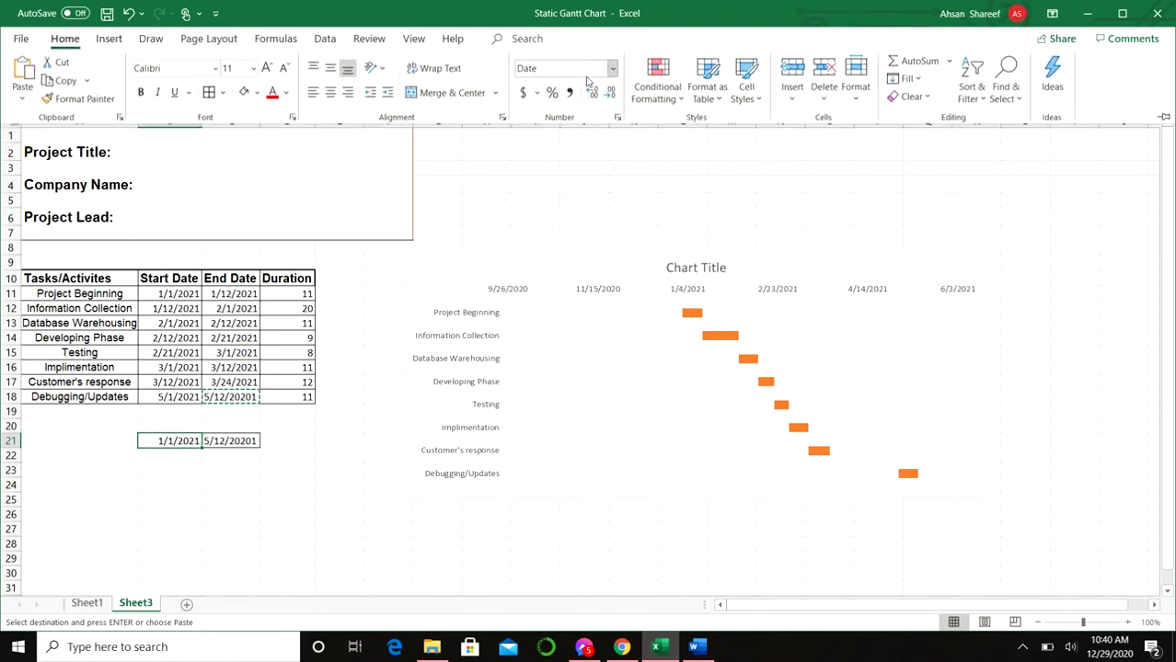
pyautogui.click(613, 69)
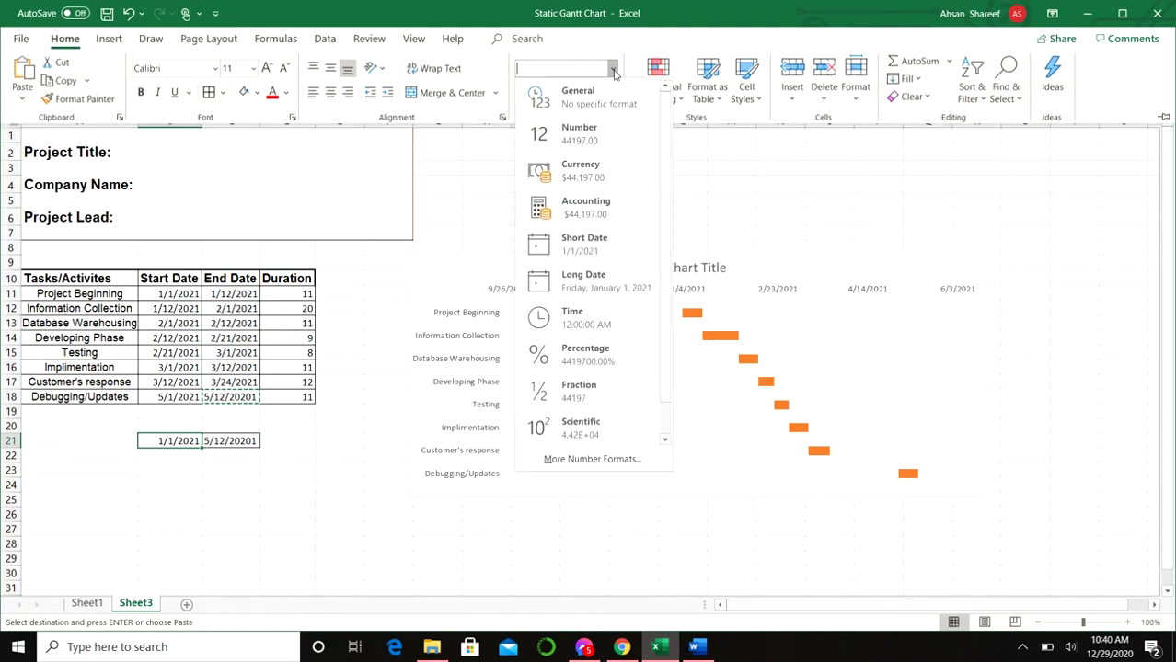
pyautogui.click(587, 106)
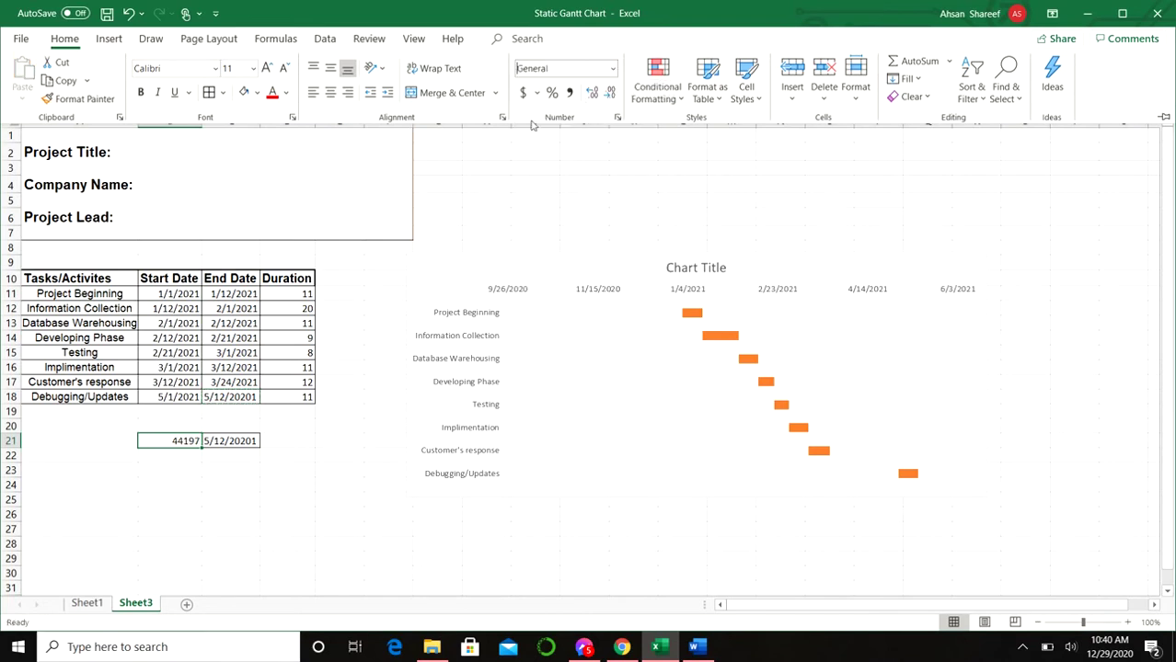
pyautogui.click(225, 442)
pyautogui.press('F4')
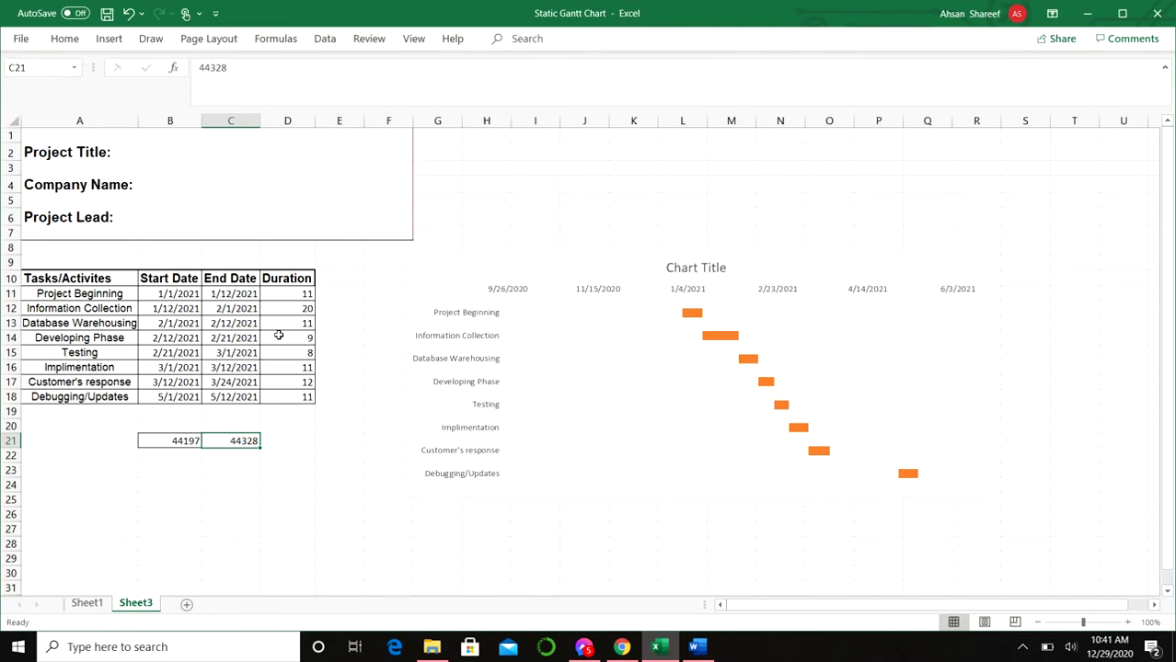
# Set the date axis bounds to minimum 44197 and maximum 44328, and enlarge the chart to about column T and row 27.
pyautogui.click(523, 291)
pyautogui.doubleClick(523, 291)
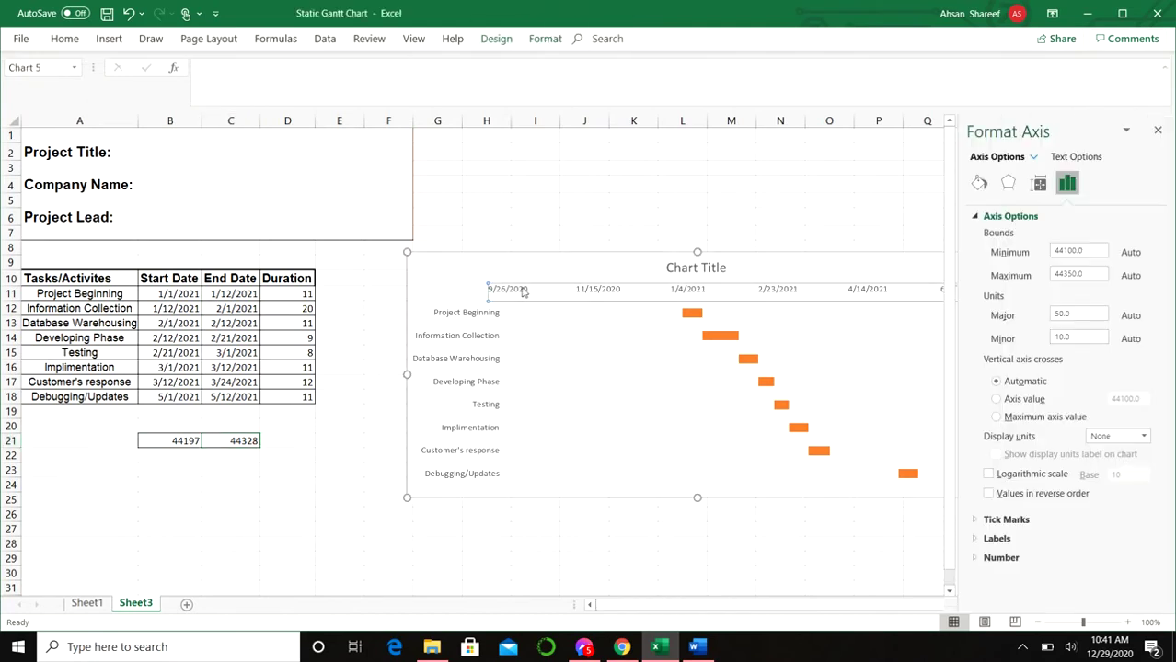
pyautogui.click(1089, 251)
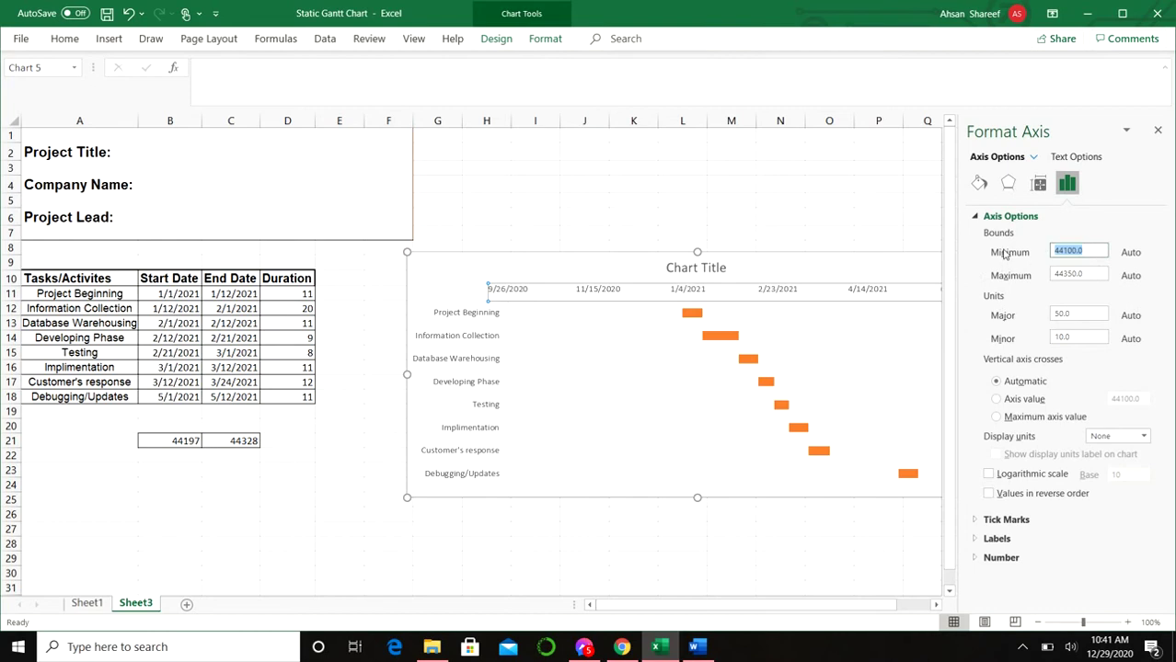
pyautogui.write('44197')
pyautogui.click(1084, 274)
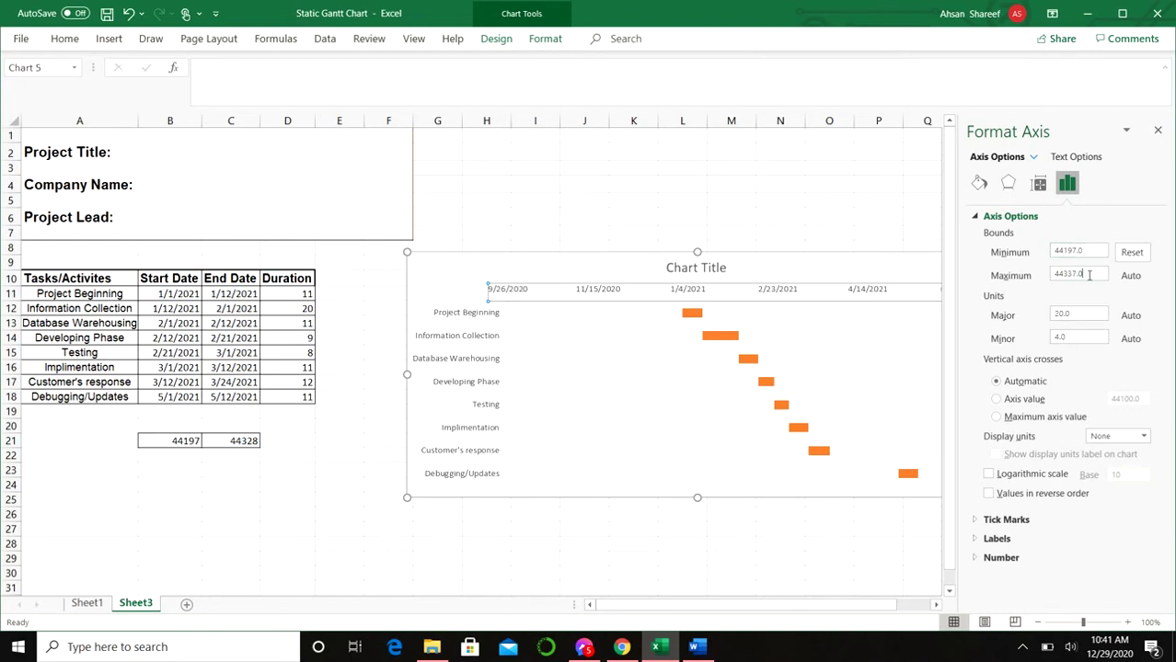
pyautogui.write('44328')
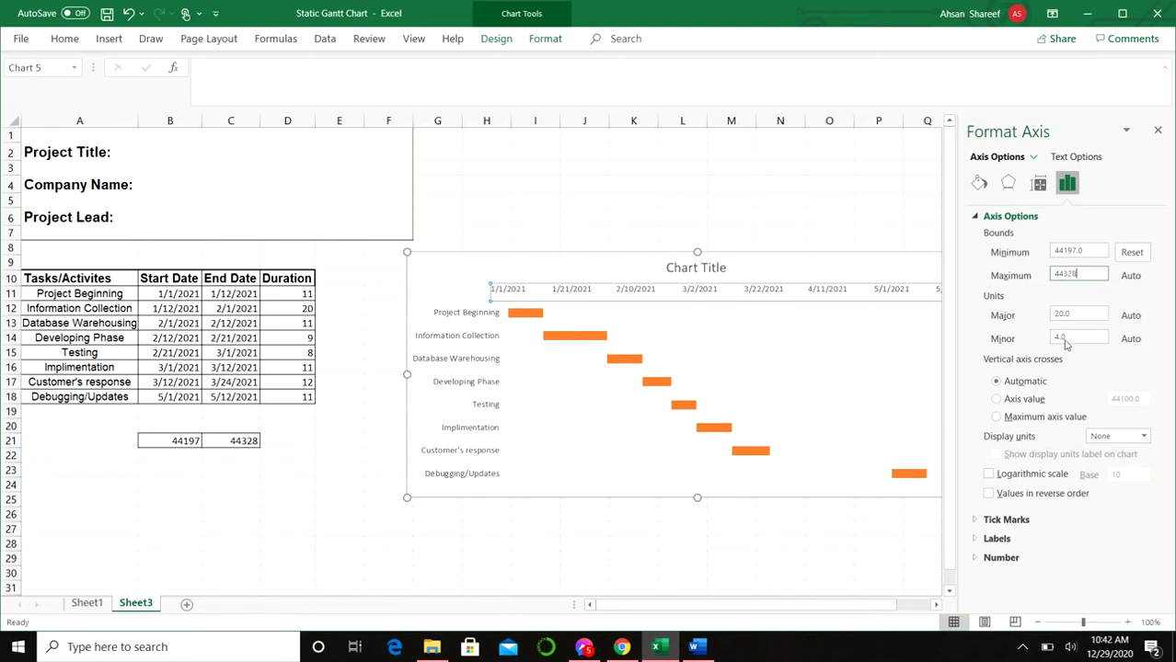
pyautogui.press('Return')
pyautogui.click(1157, 131)
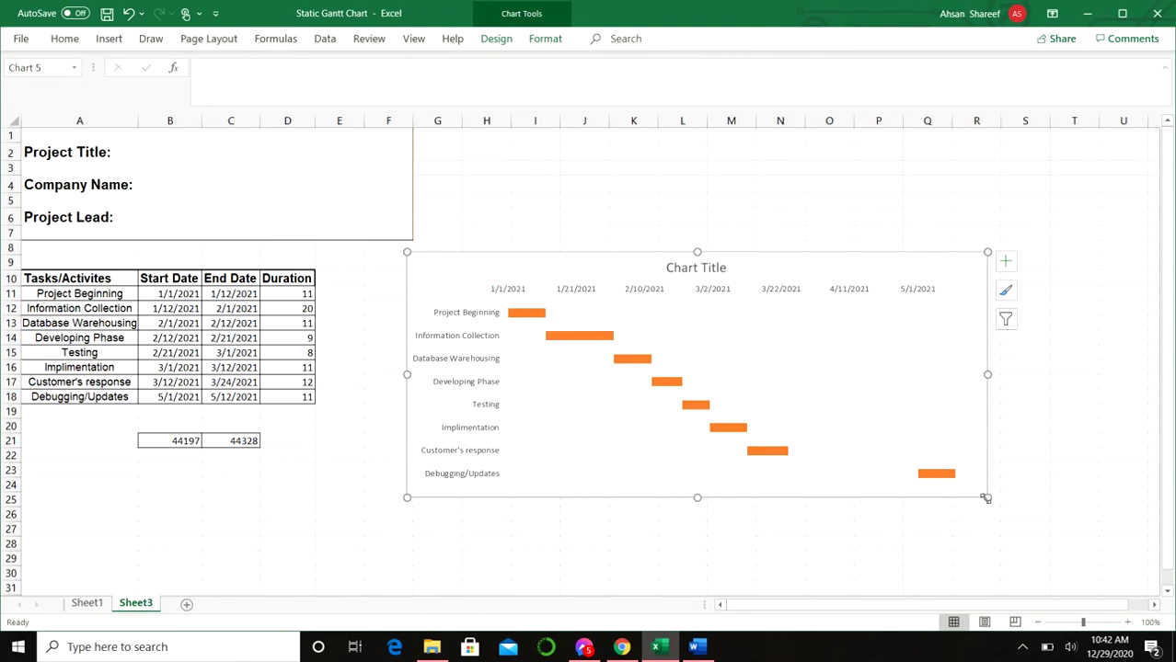
pyautogui.moveTo(985, 498); pyautogui.dragTo(1062, 523)
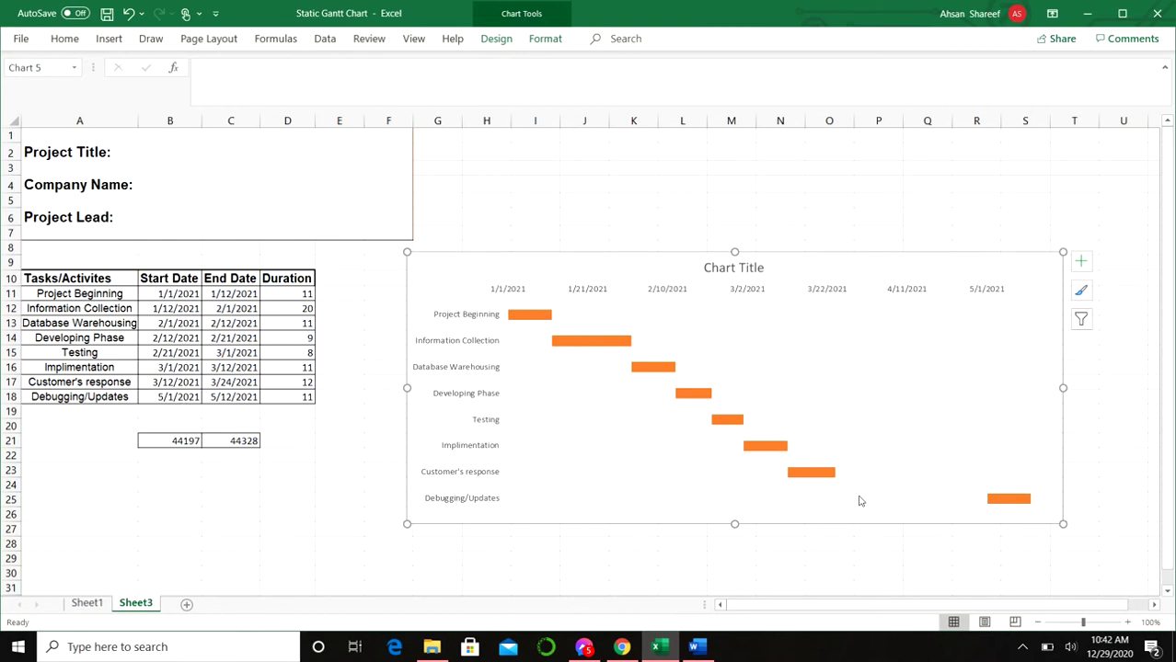
pyautogui.moveTo(790, 479)
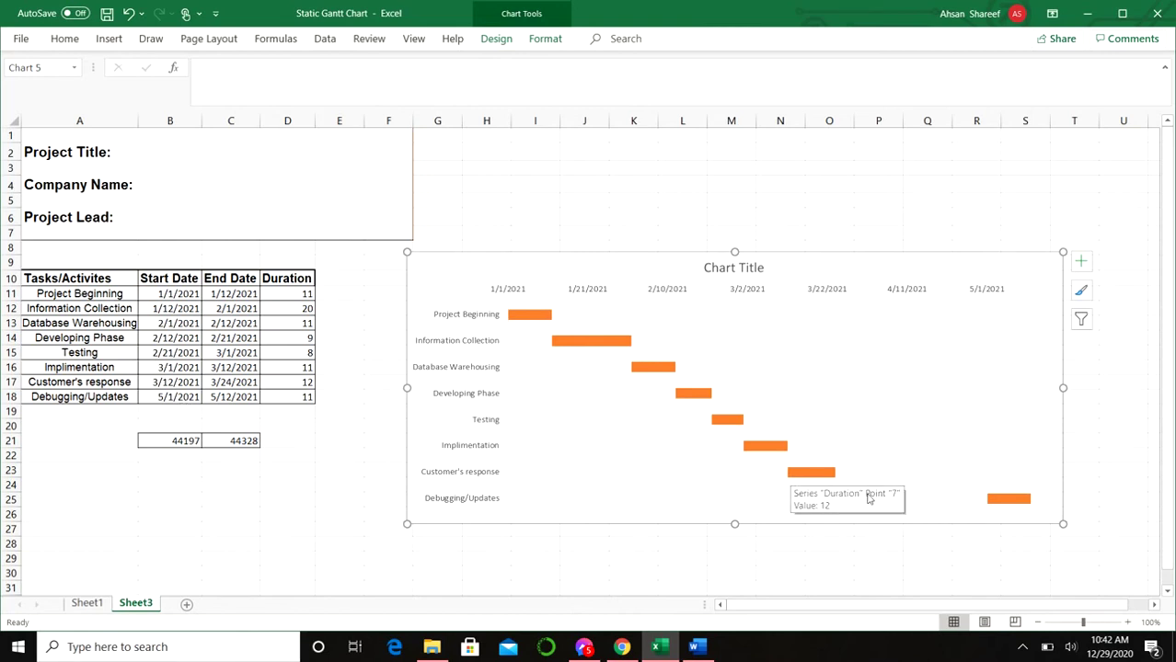
# Change the Debugging/Updates task's start date to 4/1/2021 and its end date to 4/12/2021.
pyautogui.click(161, 398)
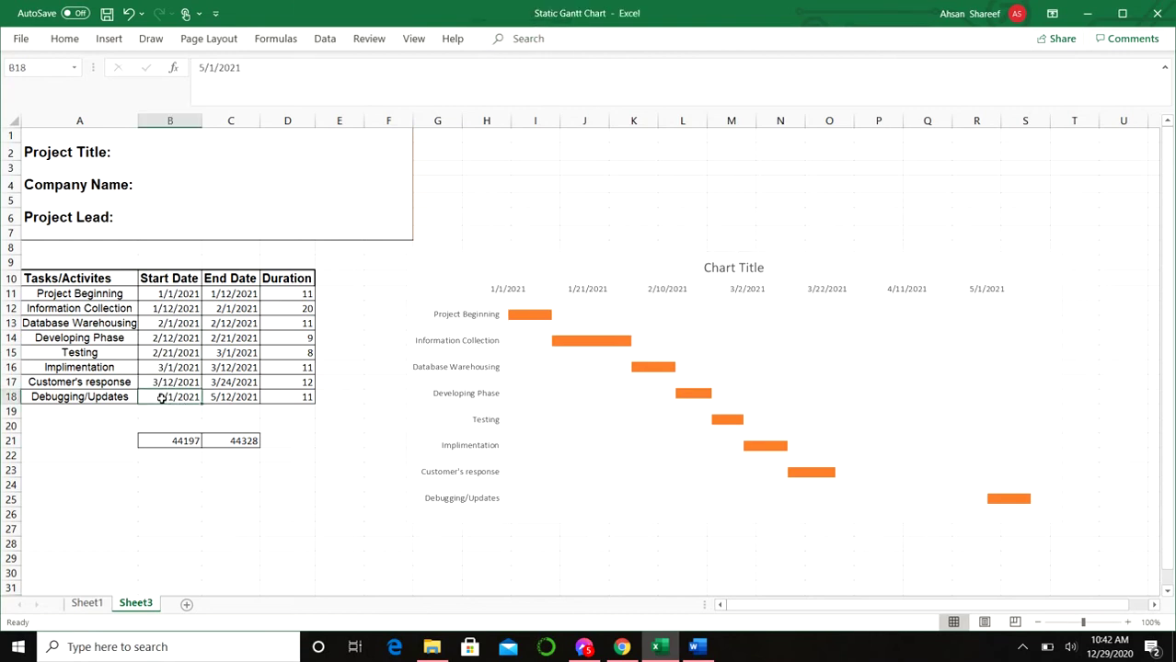
pyautogui.click(206, 67)
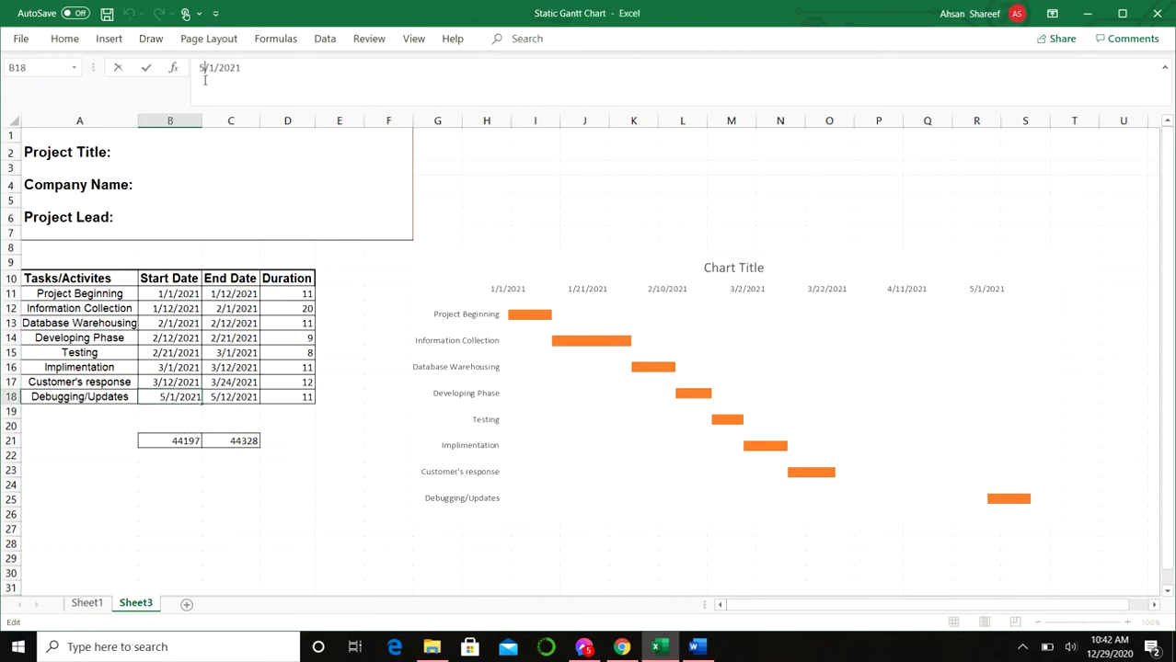
pyautogui.press('BackSpace')
pyautogui.write('4')
pyautogui.click(221, 402)
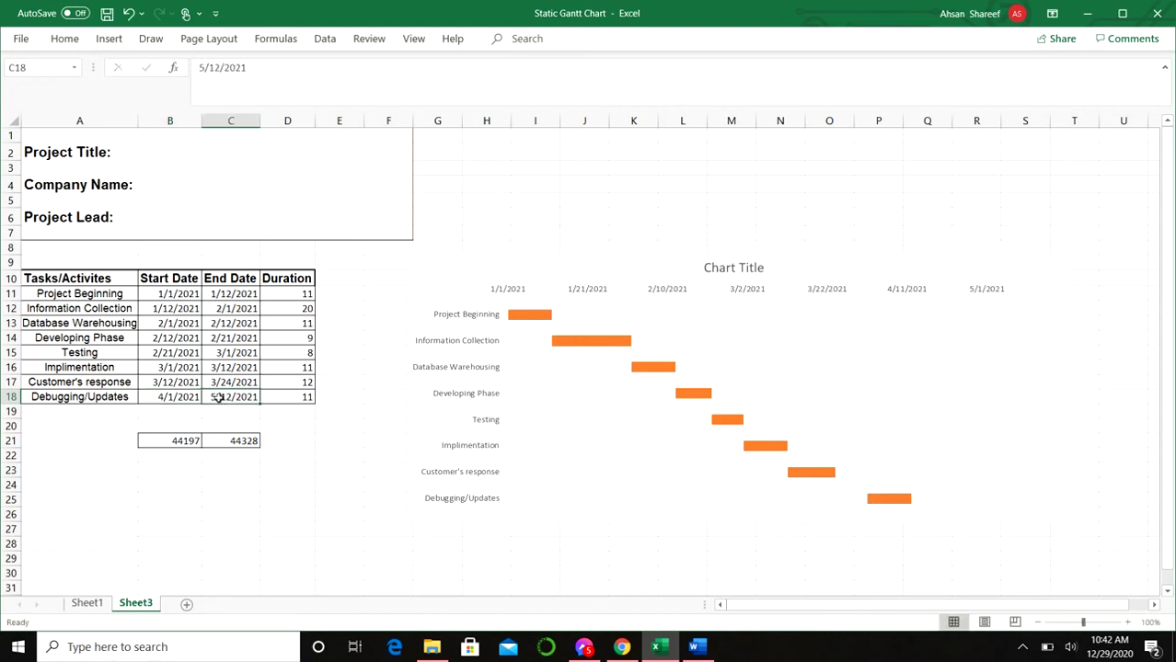
pyautogui.click(204, 69)
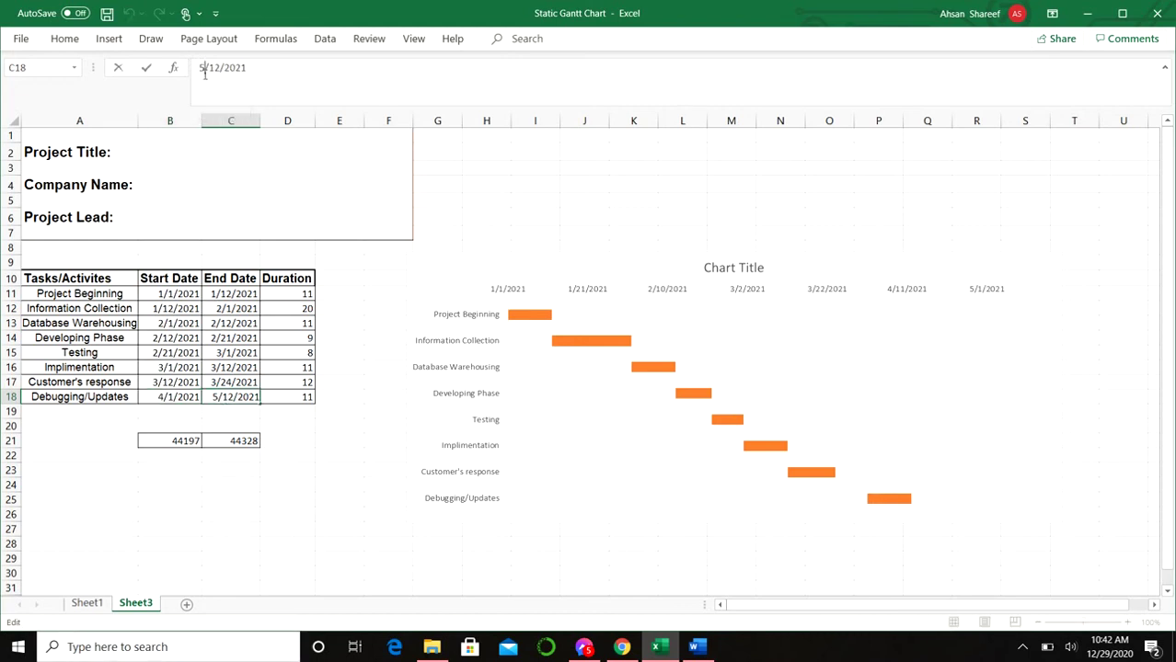
pyautogui.press('BackSpace')
pyautogui.write('4')
pyautogui.press('Return')
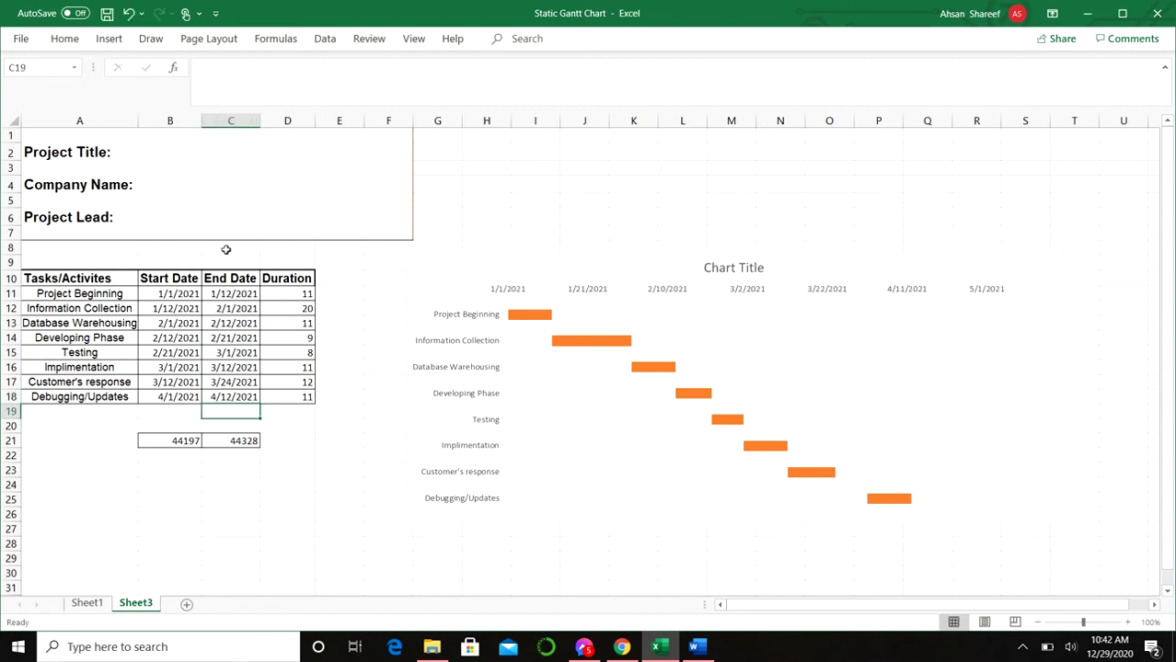